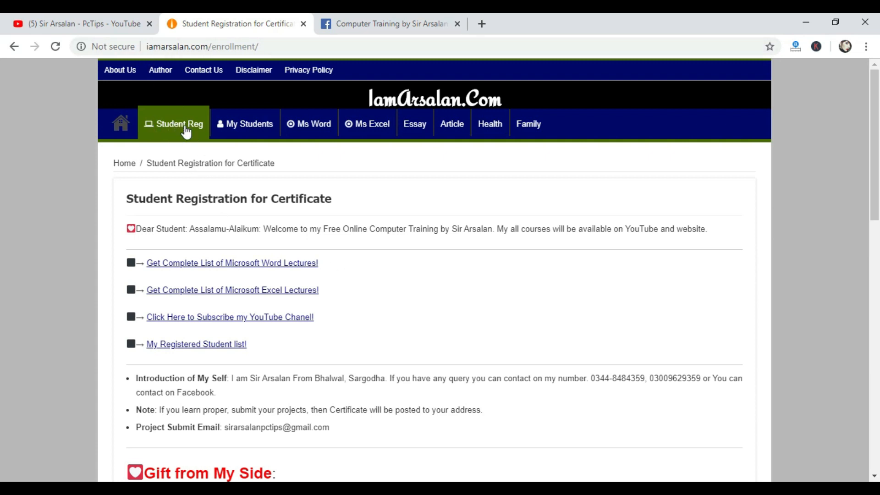
Look through the student registration page, from the course lecture links down to the enrollment form.
scroll(323, 367, "down", 2)
scroll(321, 362, "down", 5)
left_click(201, 235)
scroll(225, 282, "down", 3)
scroll(232, 293, "down", 3)
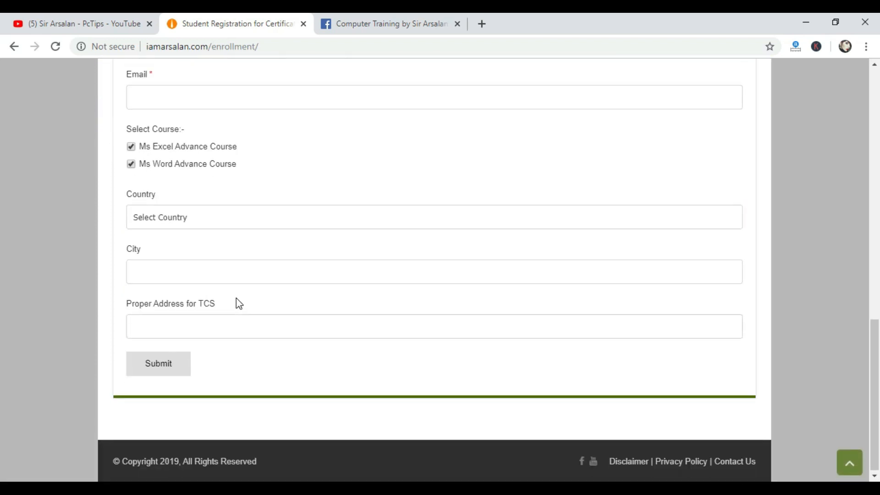
scroll(236, 297, "up", 15)
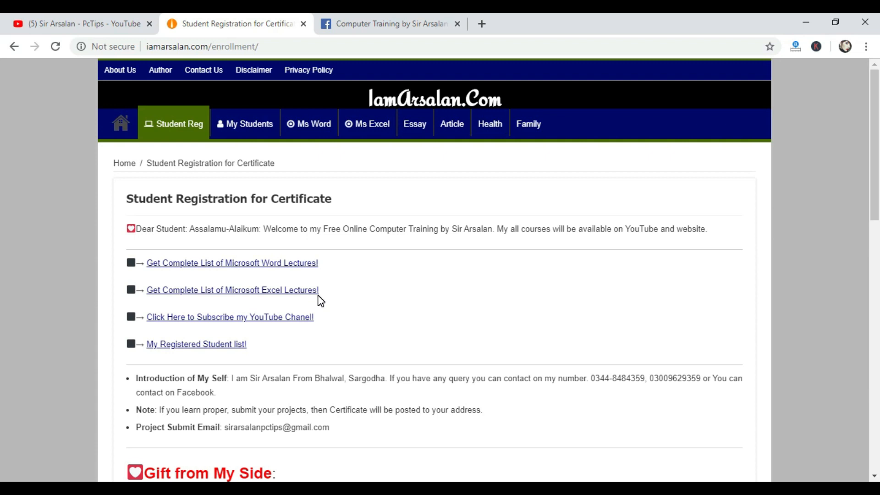
Look through the My Students list on the website, and bring up the computer training Facebook page.
left_click(248, 132)
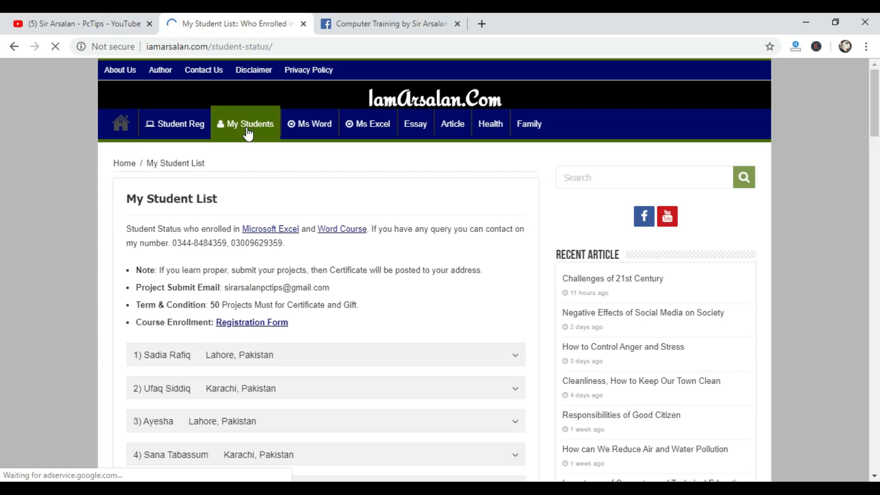
scroll(346, 330, "down", 12)
scroll(349, 332, "up", 8)
scroll(350, 332, "up", 4)
left_click(362, 24)
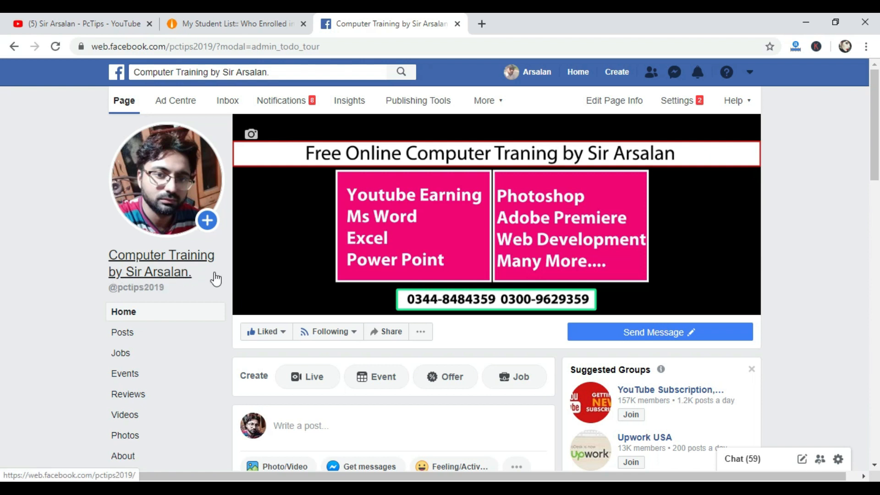
Switch to the Word document and set the whole paragraph's font size to 16.
left_click(863, 23)
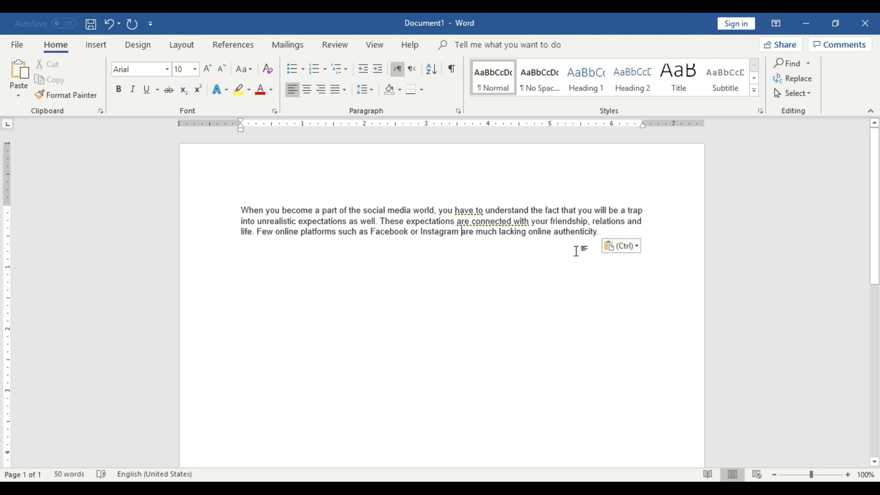
left_click_drag(600, 232, 255, 209)
left_click(503, 330)
left_click_drag(605, 232, 254, 198)
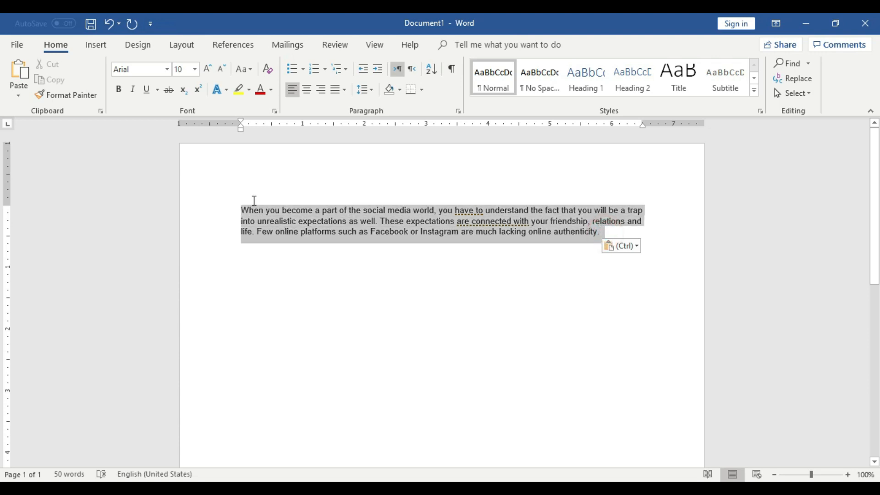
left_click(207, 69)
left_click(207, 69)
left_click(208, 69)
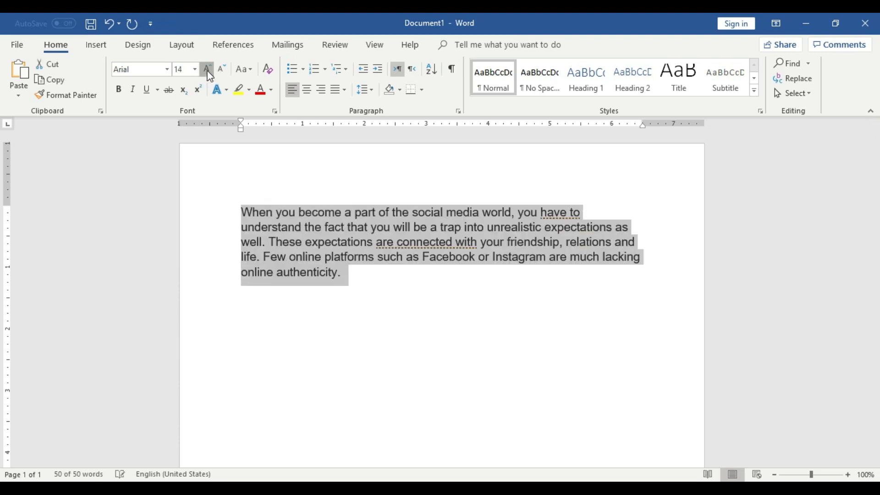
left_click(207, 69)
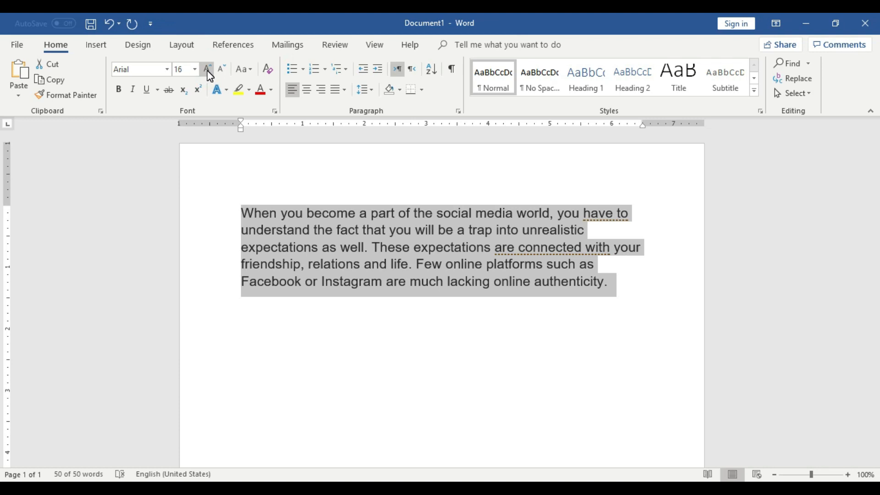
left_click(208, 69)
left_click(220, 70)
Copy the whole paragraph and paste a duplicate on a new line below it.
left_click(576, 326)
left_click_drag(610, 283, 212, 225)
key("ctrl+c")
left_click(616, 287)
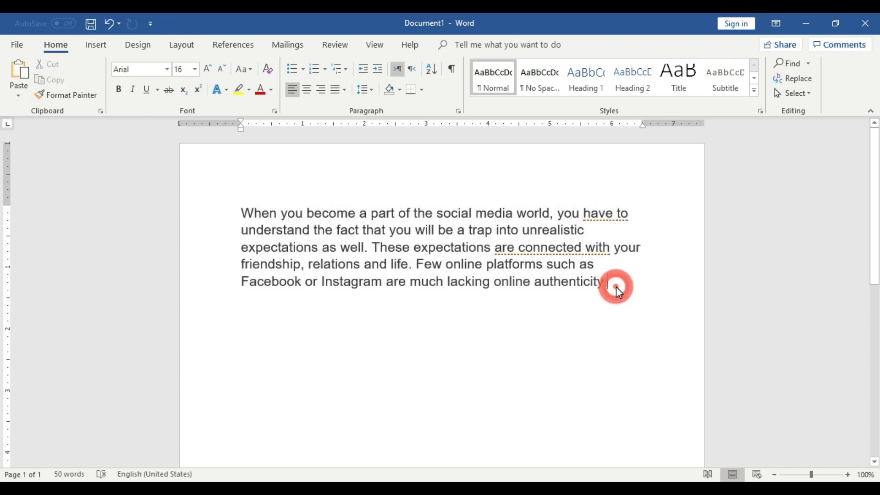
key("Return")
key("ctrl+v")
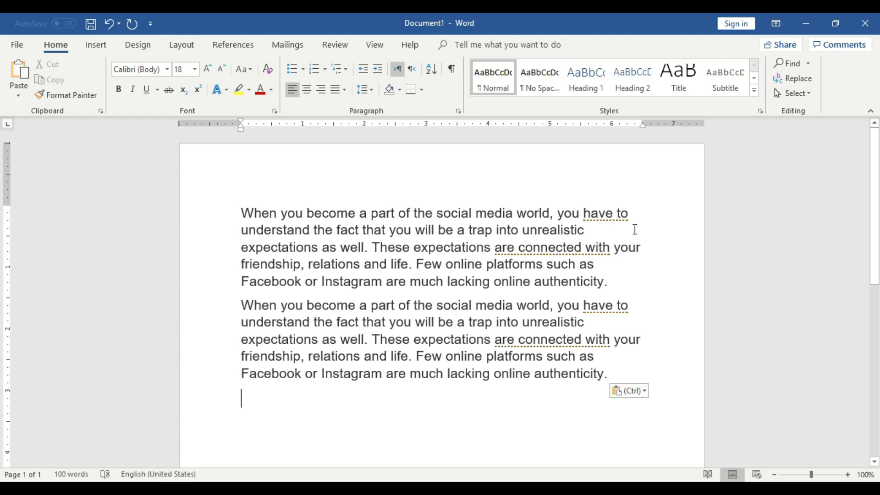
Search the document for "facebook" and view its matches in both paragraphs.
left_click(614, 281)
key("ctrl+f")
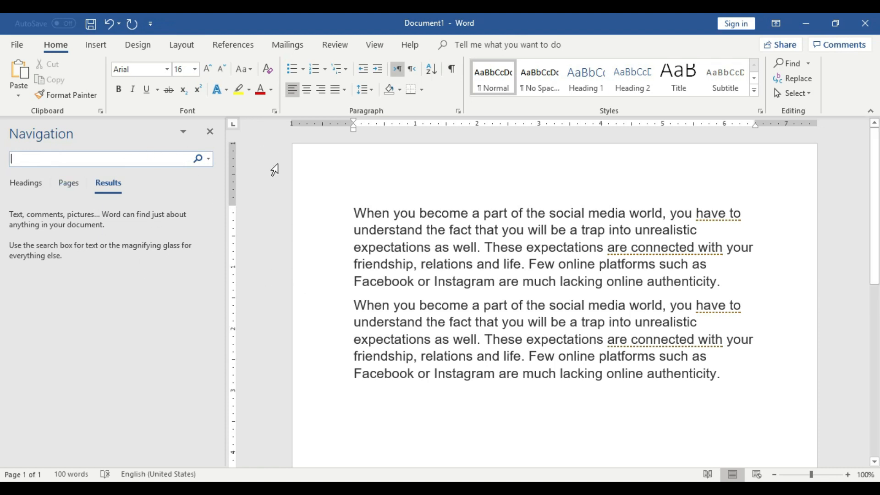
left_click(81, 159)
left_click_drag(412, 281, 361, 281)
left_click(456, 275)
left_click(144, 158)
left_click(144, 158)
type("facebook")
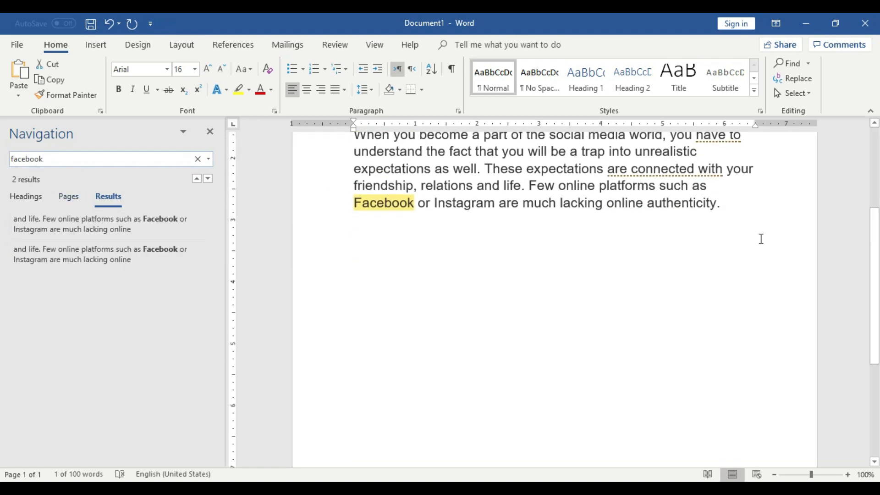
left_click(45, 179)
left_click_drag(877, 286, 872, 200)
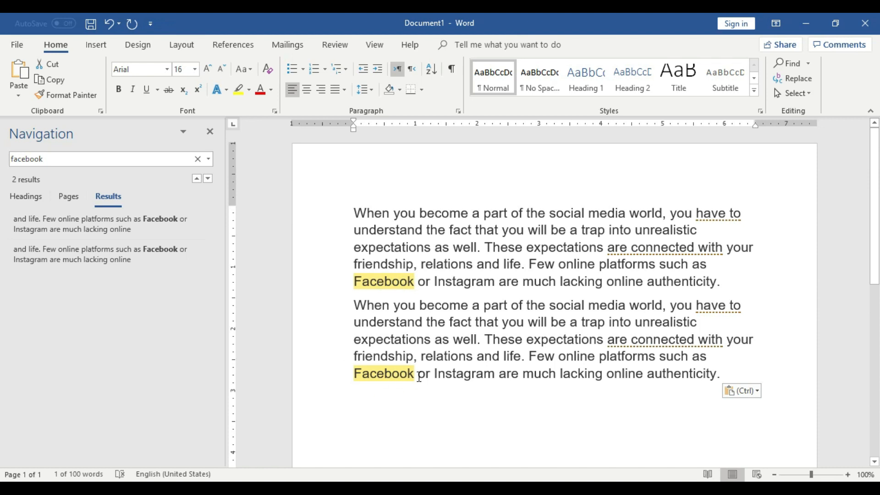
Search the document for "life" instead, view its matches in both paragraphs, and close the search.
left_click(58, 161)
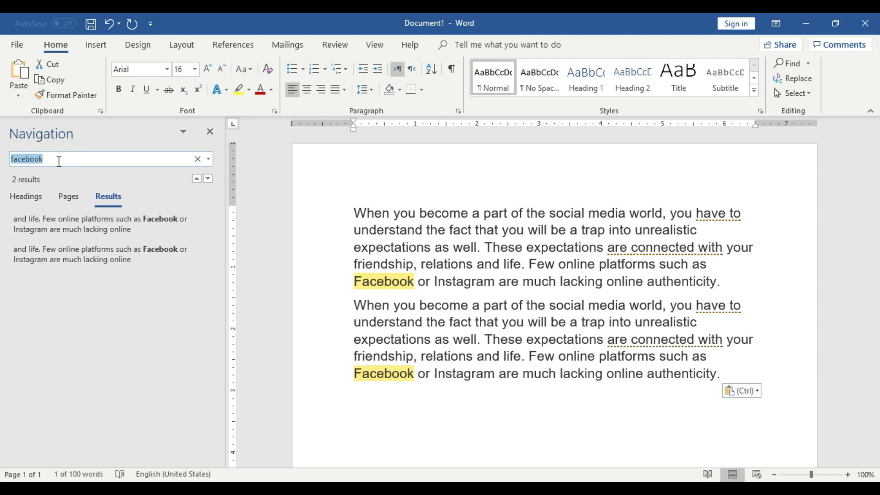
key("BackSpace")
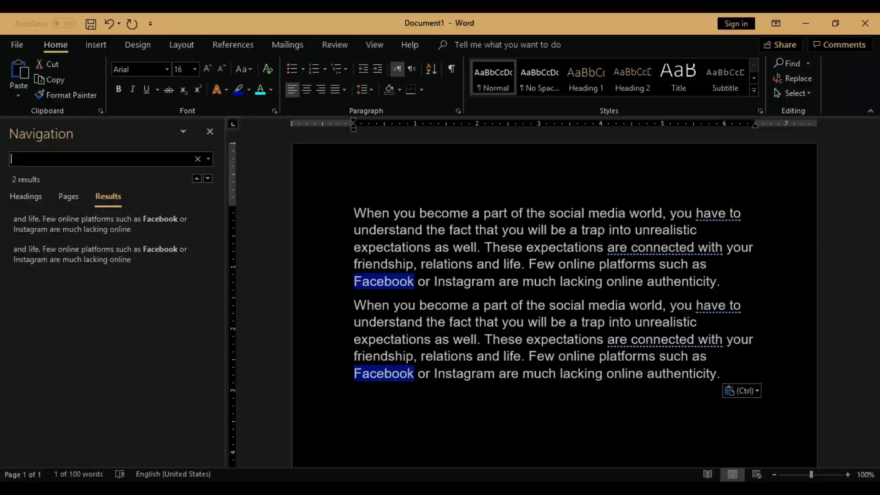
type("life")
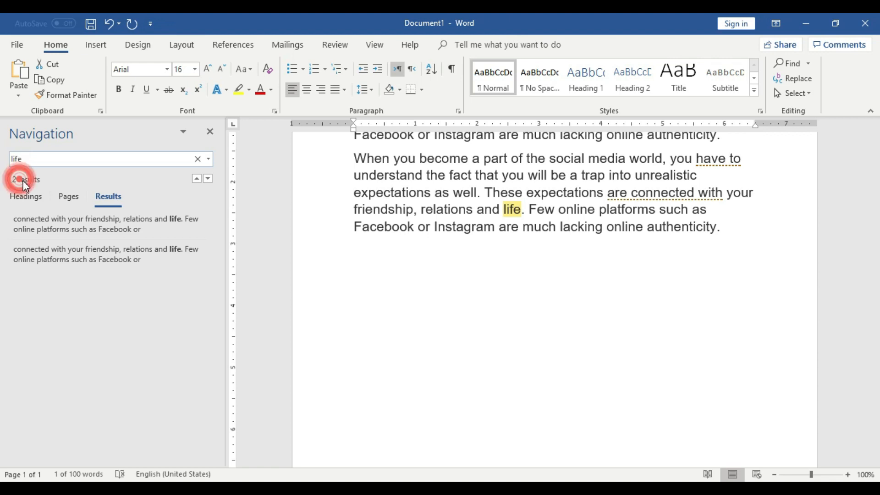
left_click_drag(874, 248, 870, 179)
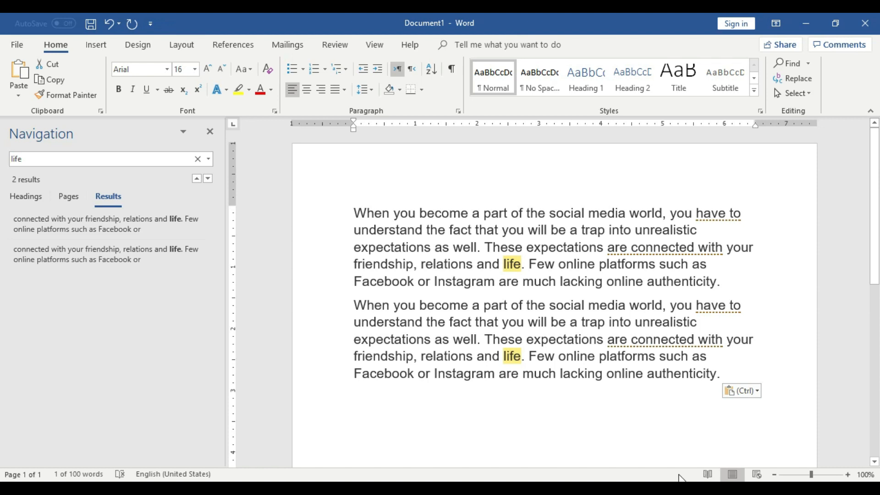
left_click(848, 474)
left_click(847, 474)
left_click(847, 475)
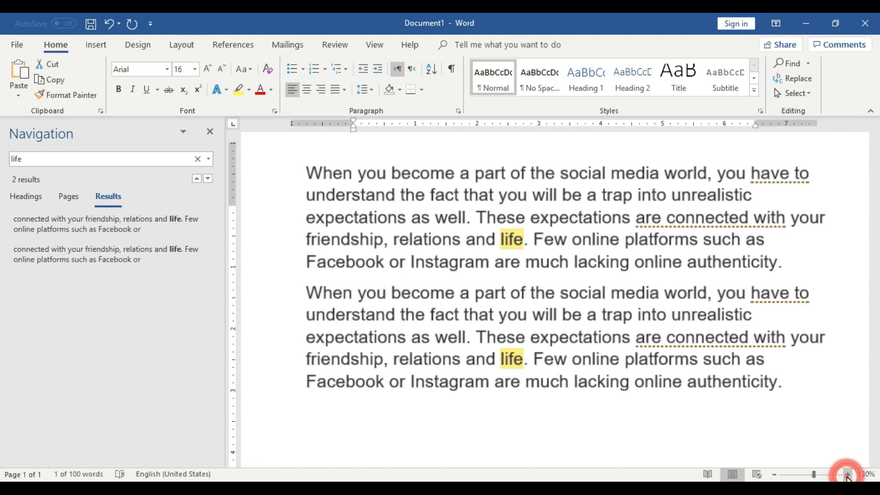
left_click_drag(874, 235, 873, 229)
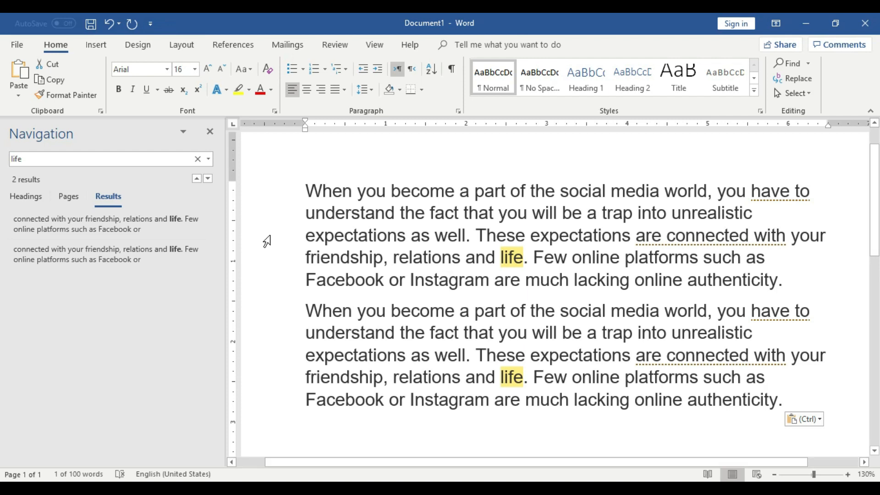
left_click(210, 136)
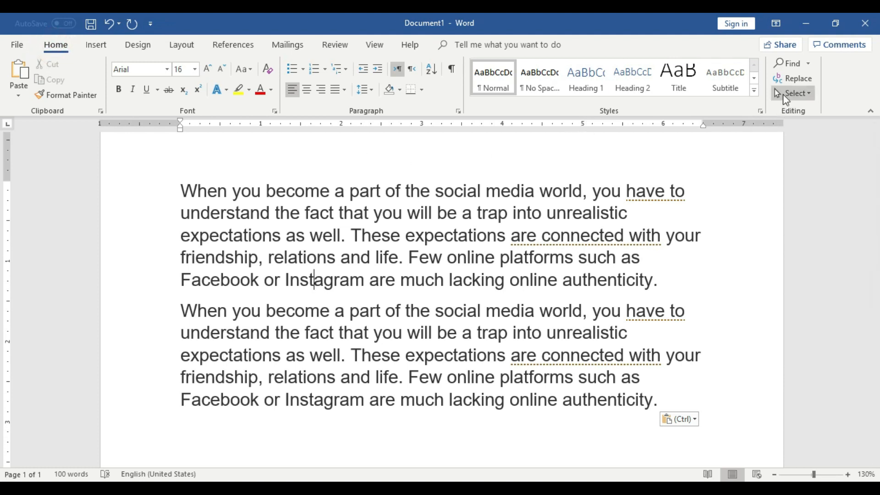
Reopen Find, search the document for "well", view the matches, and close the search.
left_click(796, 66)
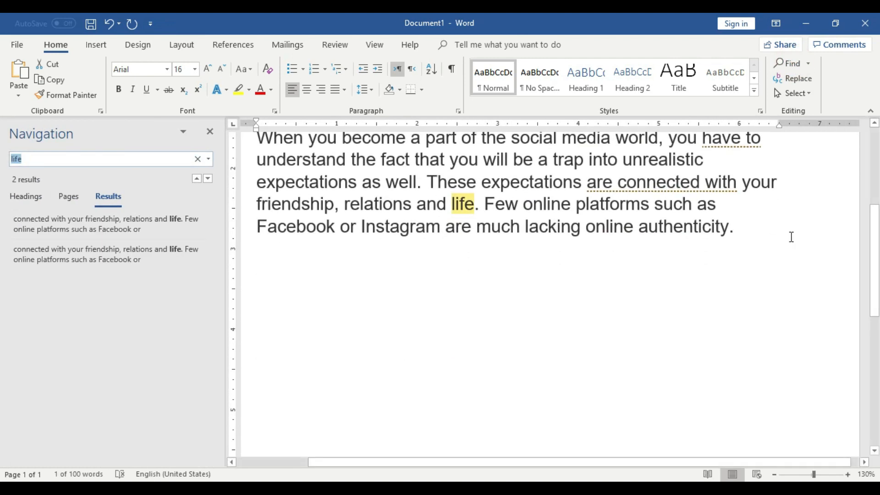
left_click_drag(873, 257, 875, 162)
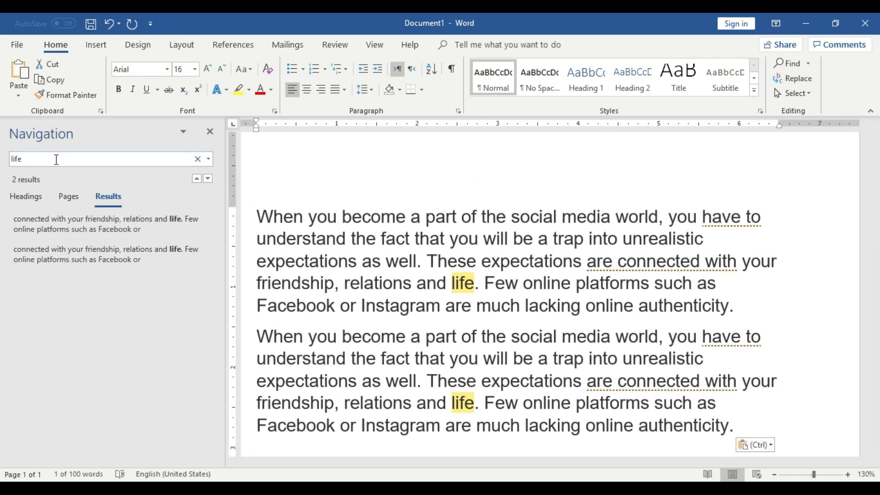
double_click(53, 161)
key("BackSpace")
type("we")
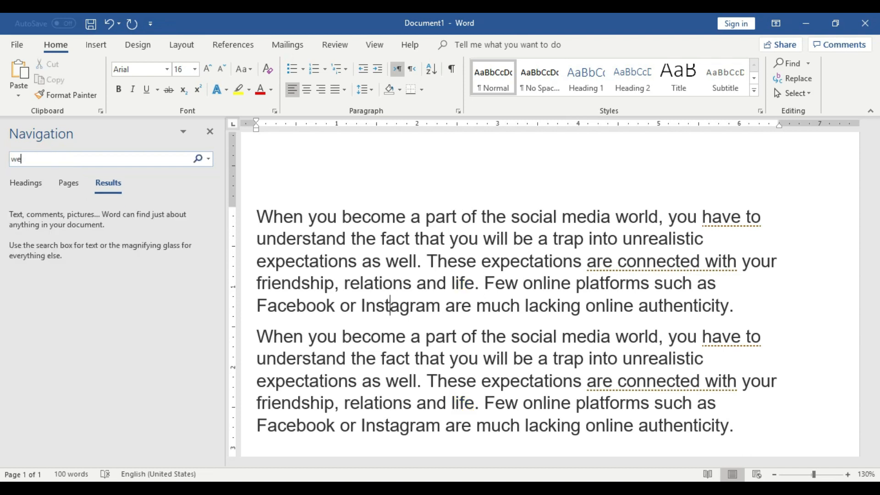
type("ll")
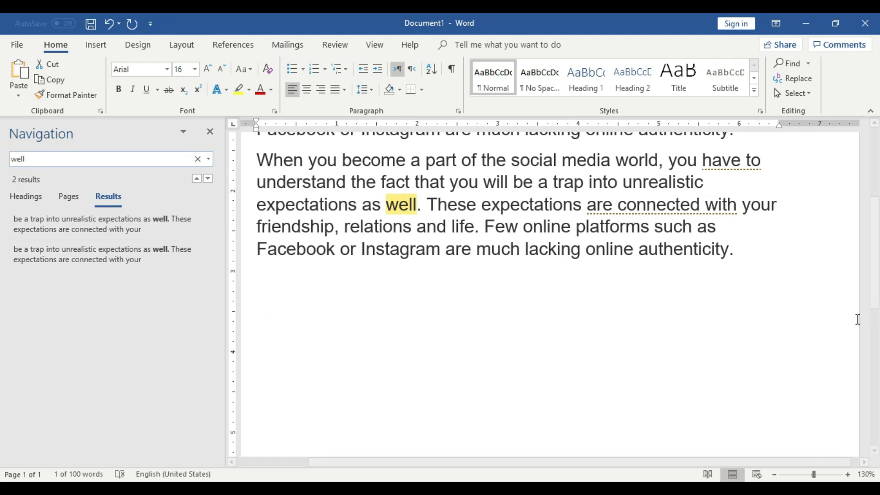
scroll(875, 294, "up", 3)
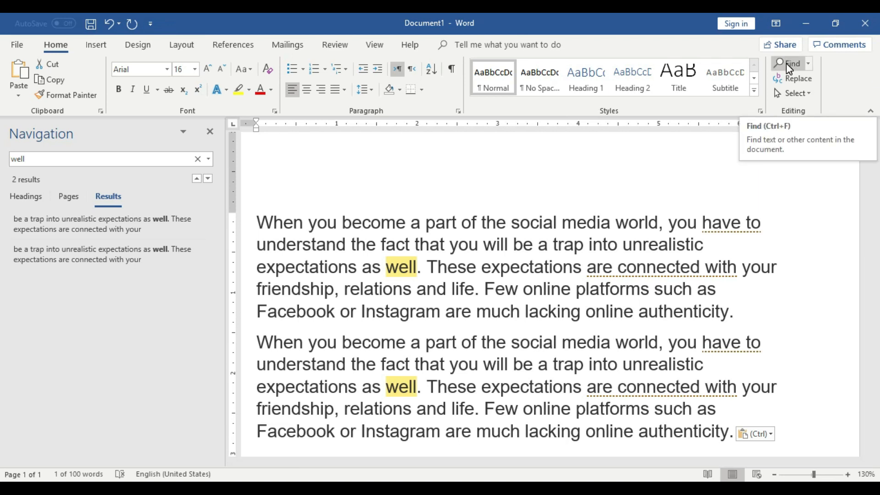
left_click(210, 132)
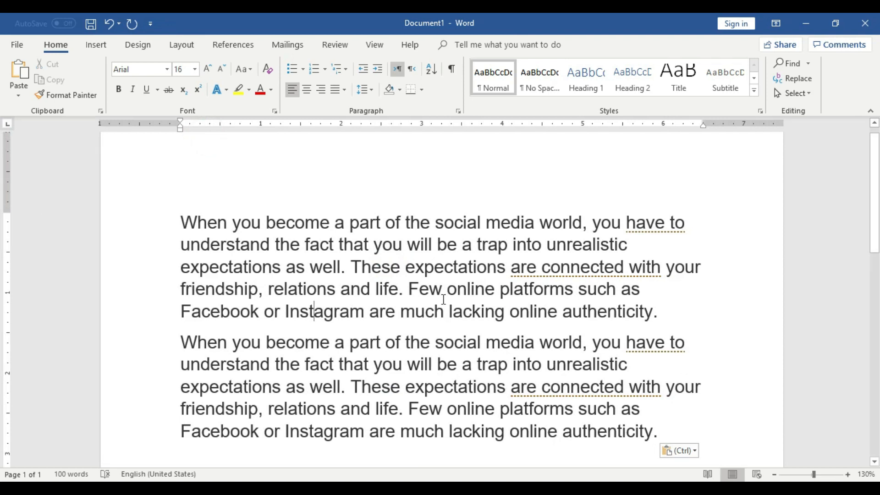
Locate the word "Facebook" in both paragraphs by selecting each occurrence, and clear the selection.
scroll(310, 295, "down", 1)
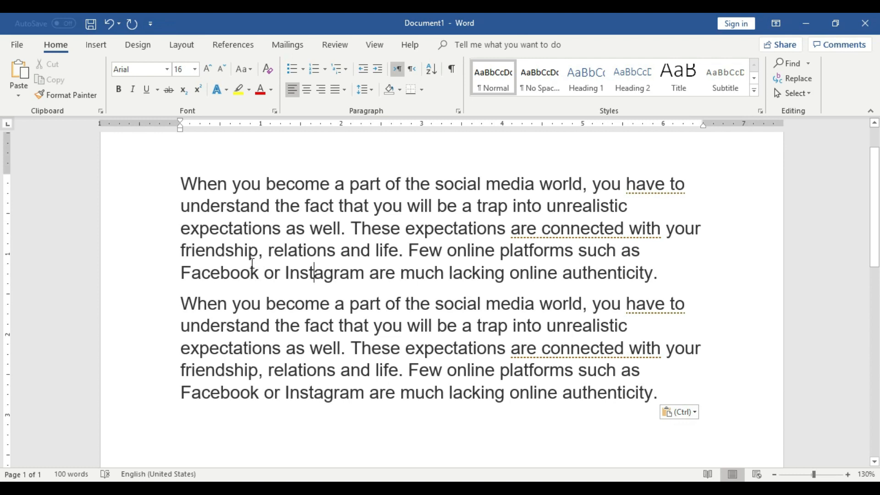
left_click_drag(259, 272, 190, 272)
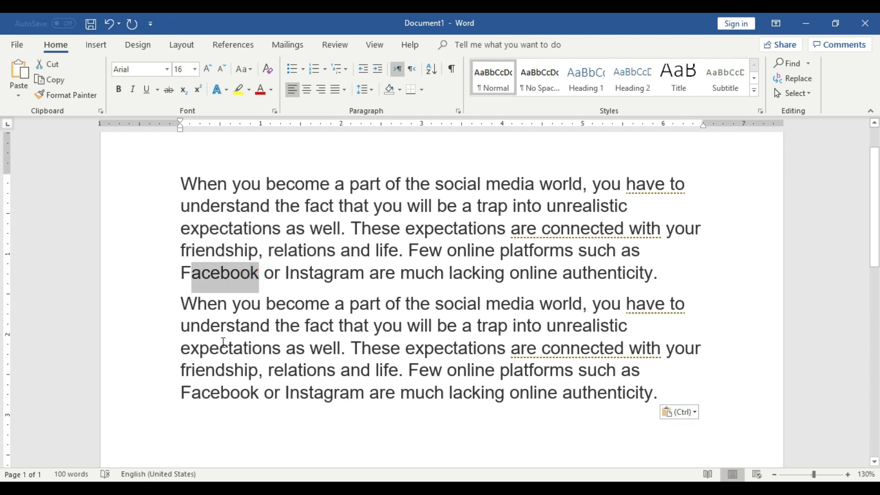
left_click(242, 272)
double_click(208, 392)
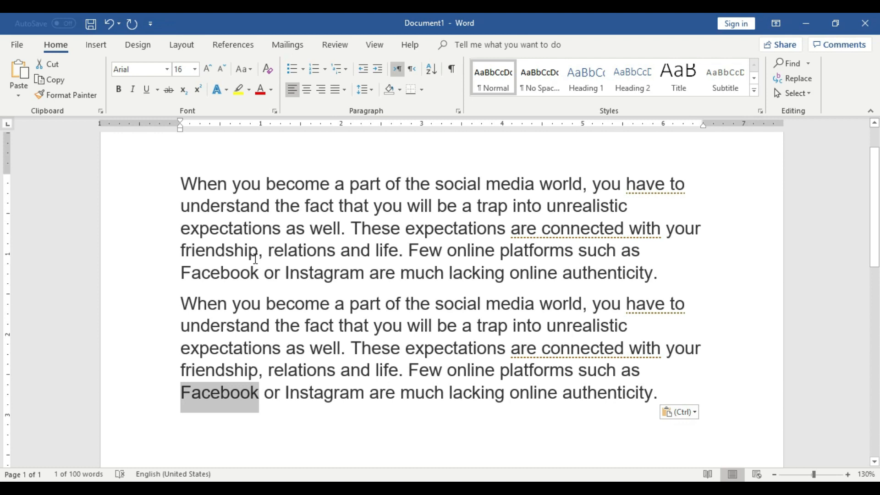
left_click_drag(258, 272, 200, 276)
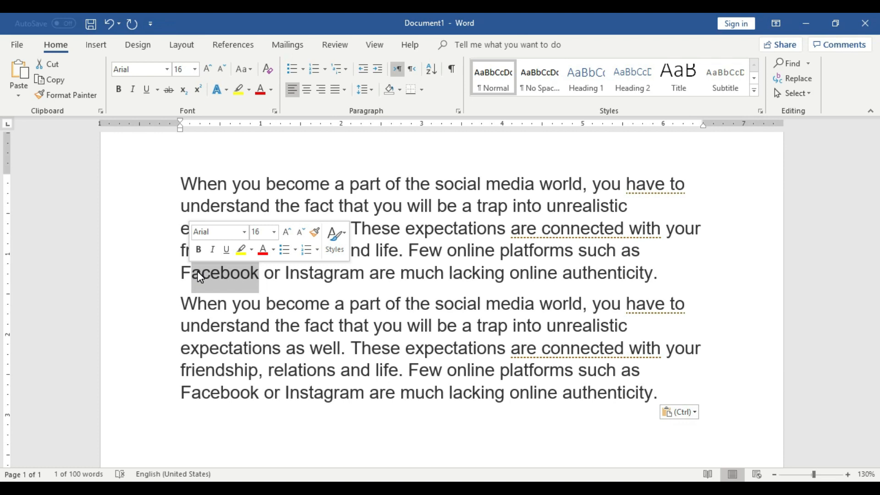
left_click(498, 348)
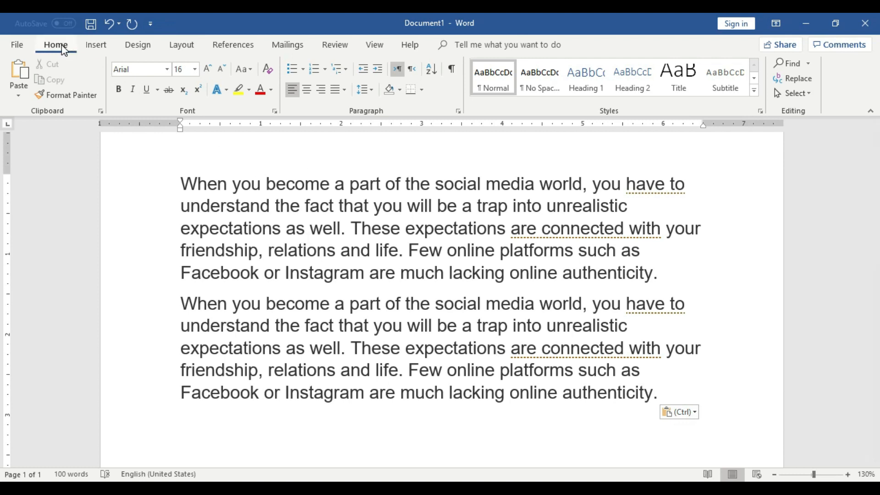
Open Find and Replace for replacing text and set the search term to "social media".
left_click(797, 82)
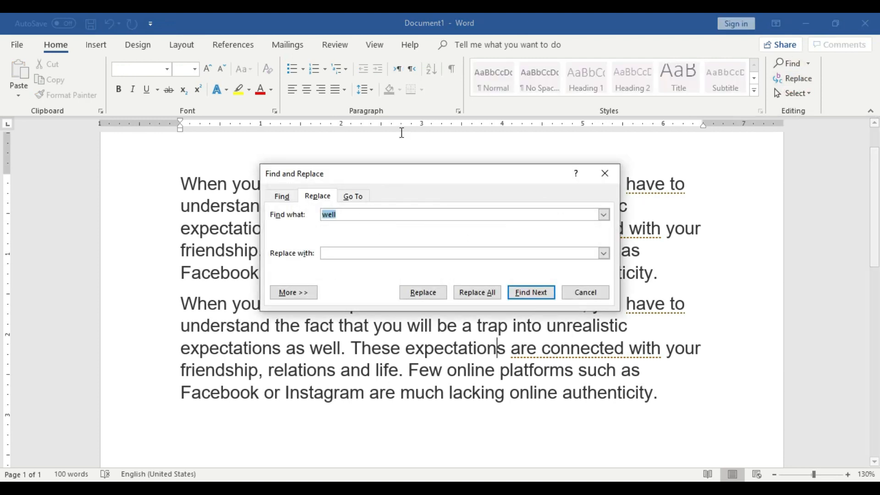
left_click_drag(399, 173, 584, 251)
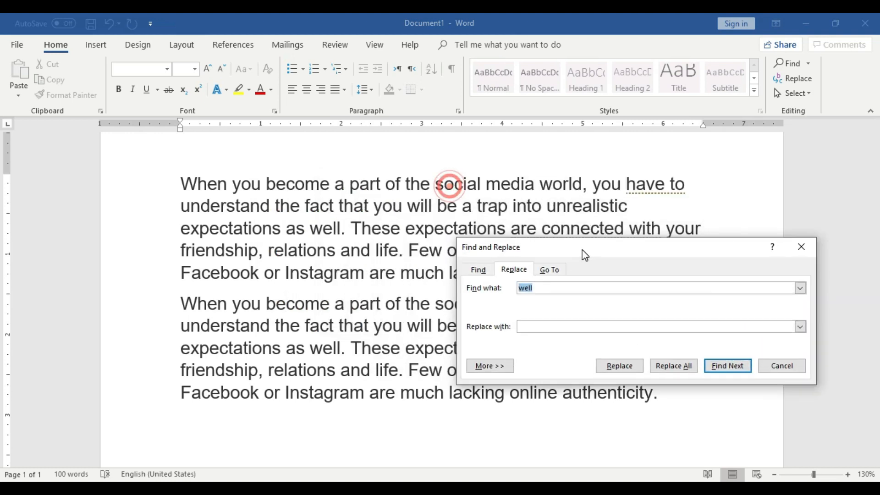
left_click(567, 285)
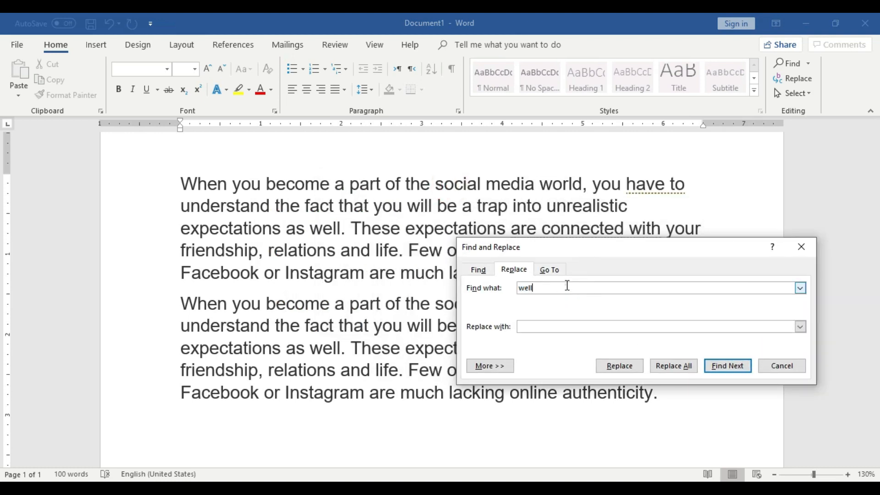
key("BackSpace")
key("BackSpace")
key("BackSpace")
key("BackSpace")
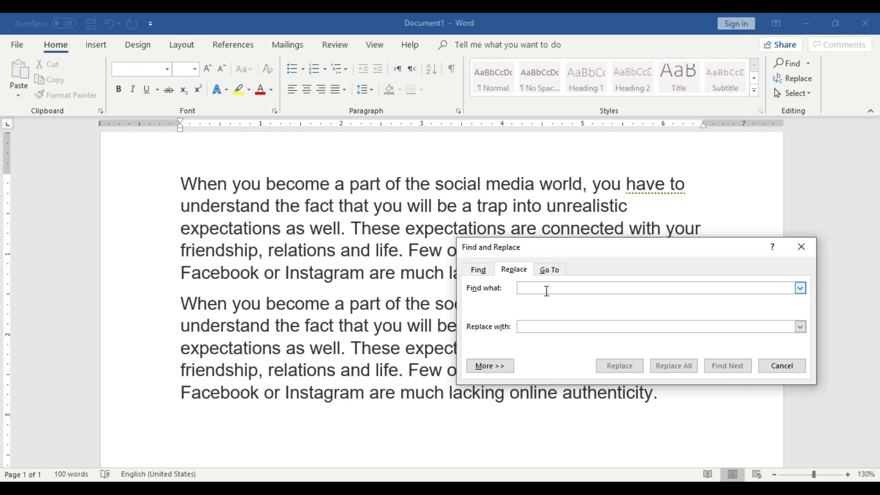
type("social media")
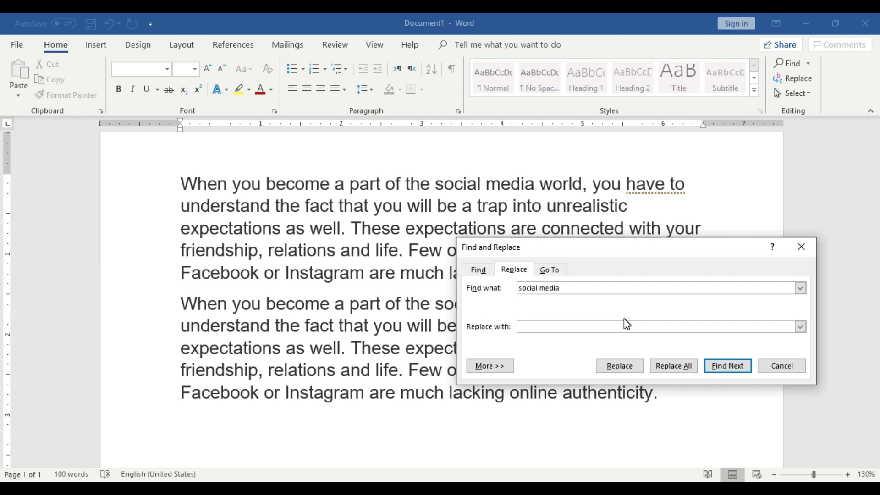
Move the dialog off the text and locate "social media" in the first line of both paragraphs.
left_click_drag(619, 251, 428, 280)
left_click(429, 355)
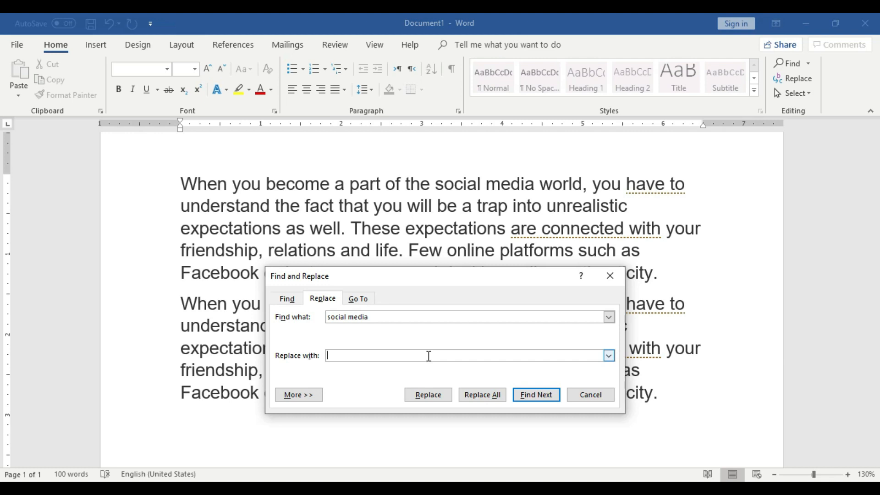
left_click_drag(416, 275, 729, 346)
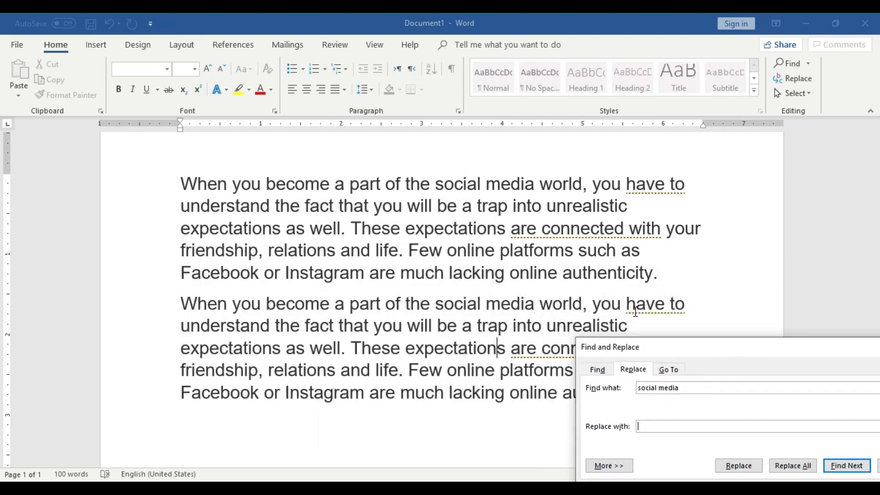
left_click(439, 183)
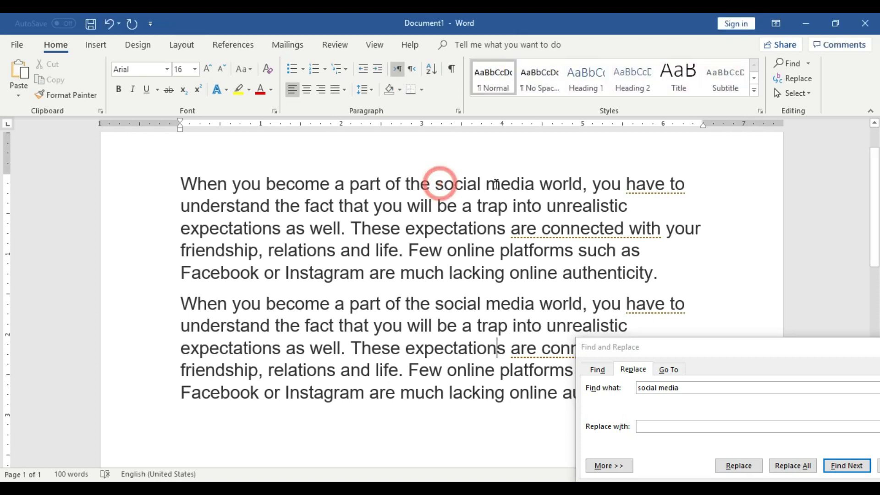
left_click(480, 173)
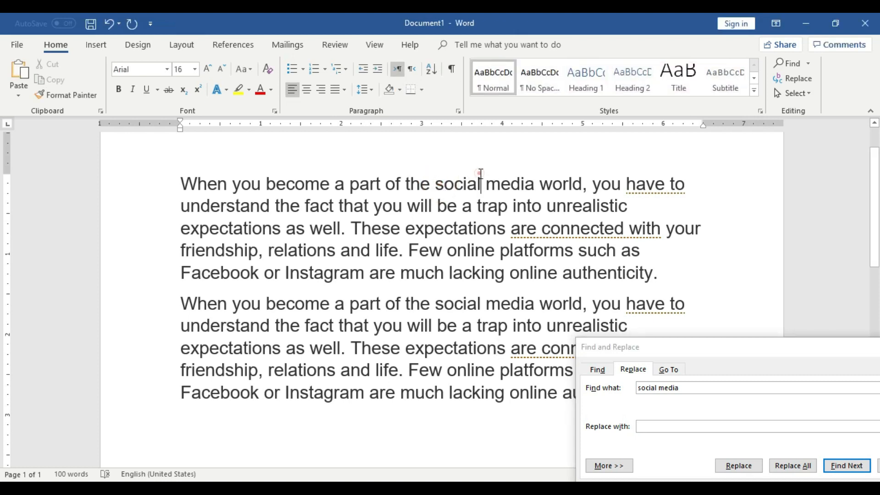
left_click_drag(660, 347, 541, 389)
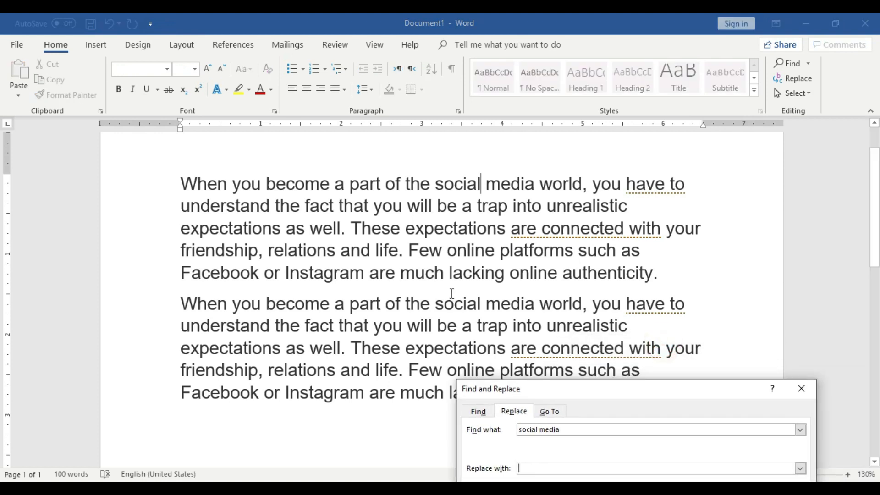
left_click(438, 302)
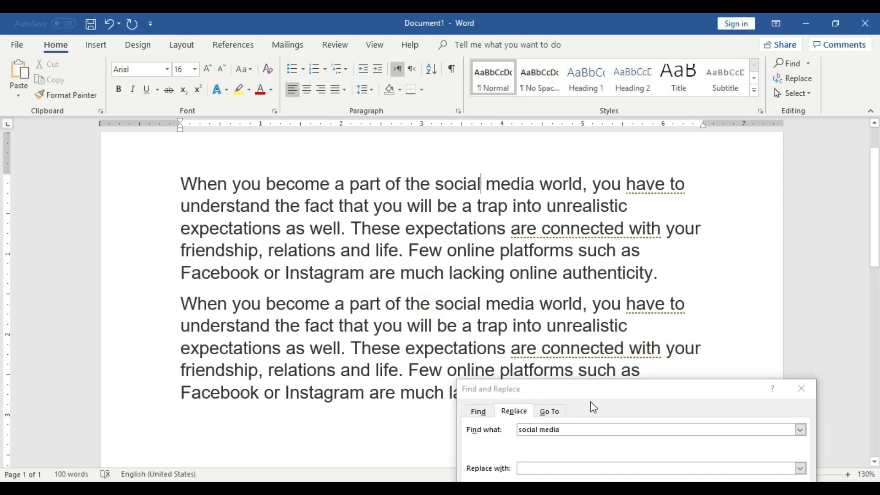
Replace all occurrences of "social media" with "Computer" and dismiss the completion message.
left_click_drag(587, 388, 291, 198)
left_click(247, 276)
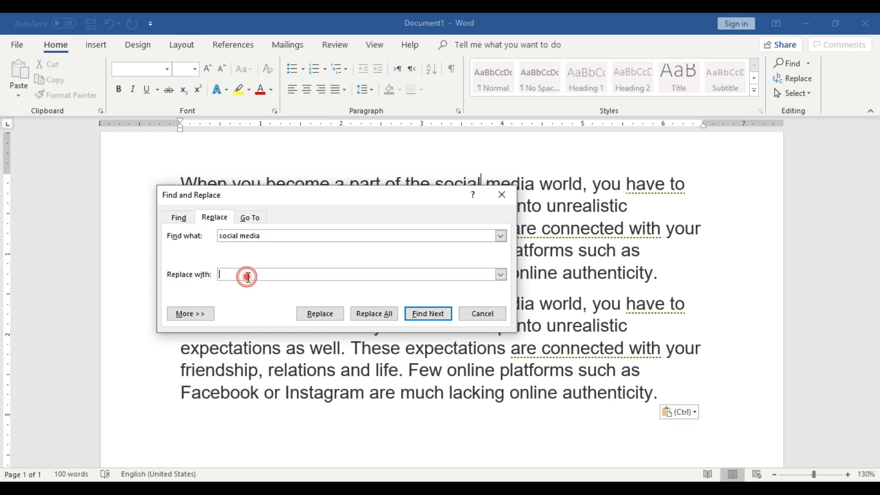
type("Co")
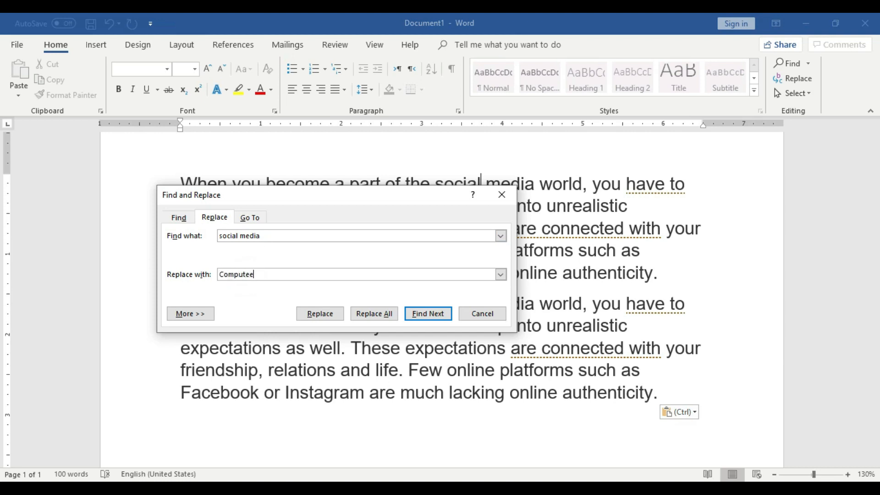
type("mputer")
left_click(266, 235)
left_click(265, 273)
left_click_drag(308, 201, 292, 264)
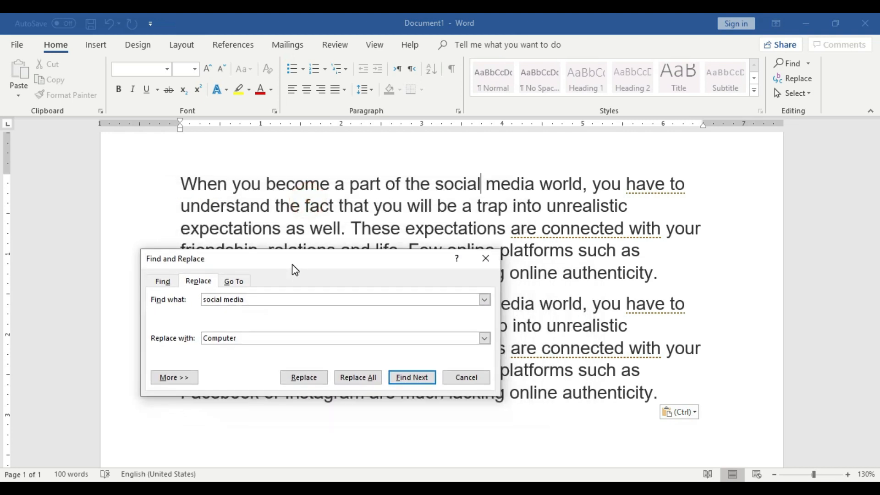
left_click(357, 380)
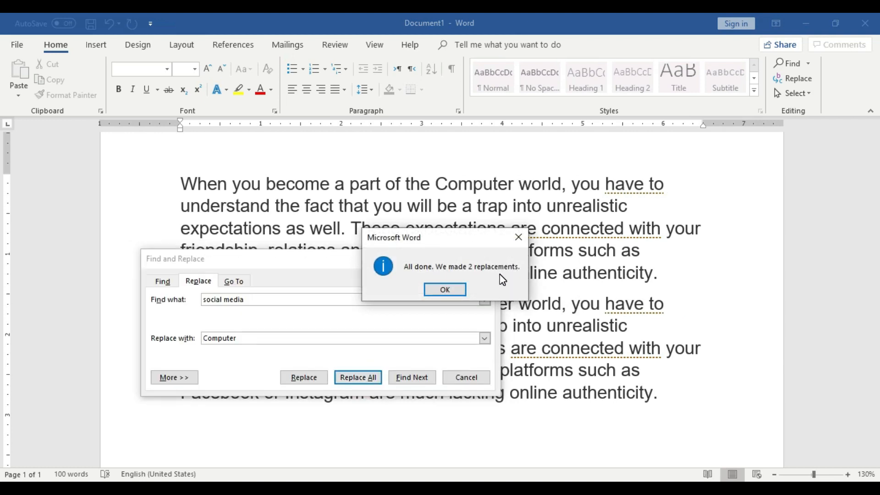
left_click(456, 290)
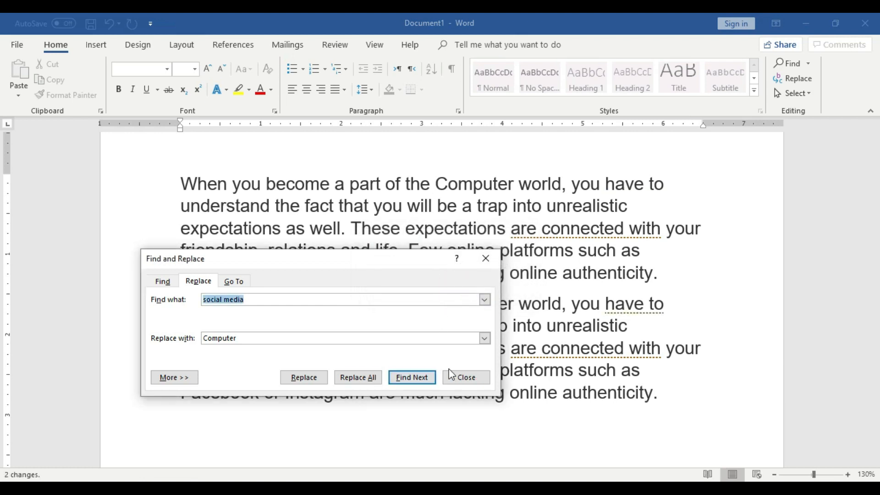
Check the replaced word in both paragraphs with the dialog moved aside, and close Find and Replace.
left_click_drag(389, 259, 768, 335)
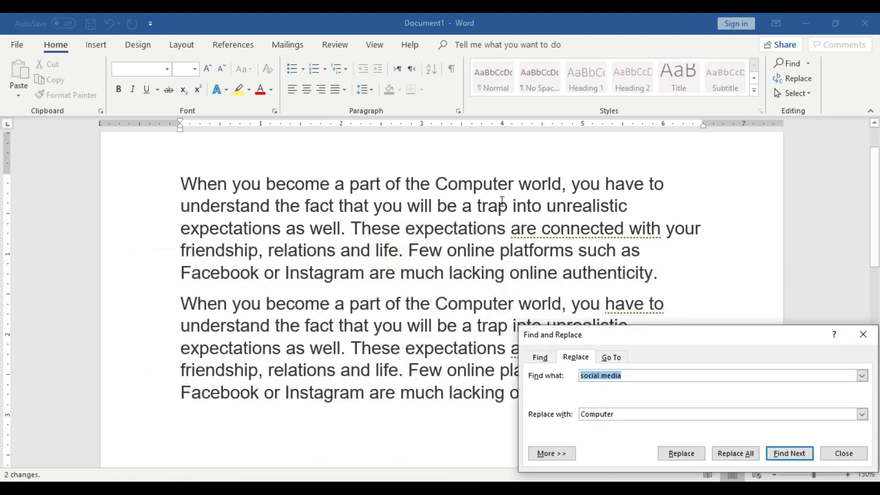
left_click(513, 184)
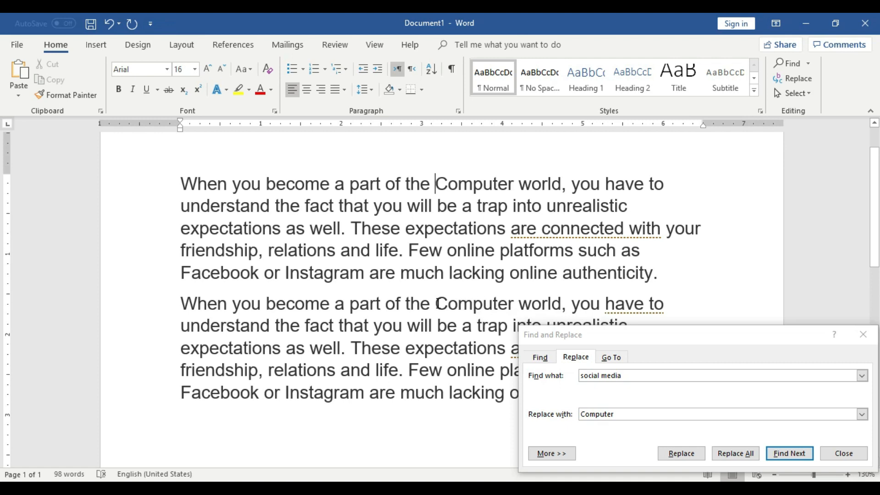
left_click_drag(555, 328, 348, 179)
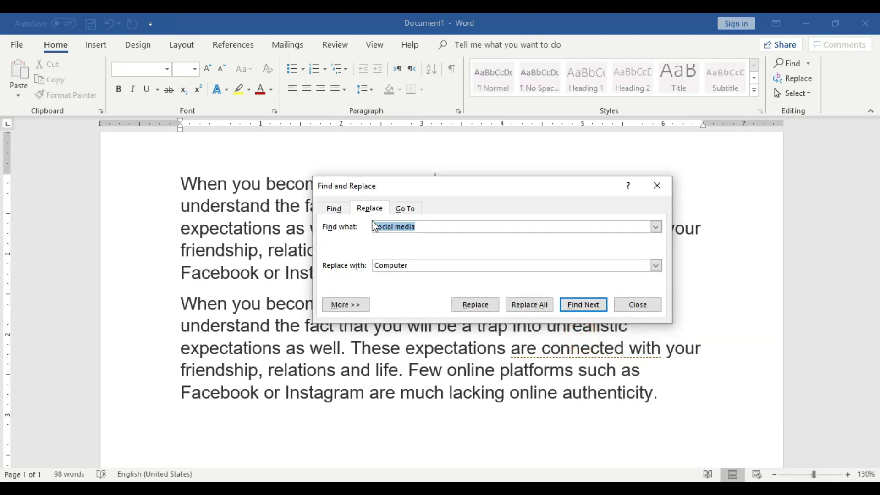
left_click(334, 209)
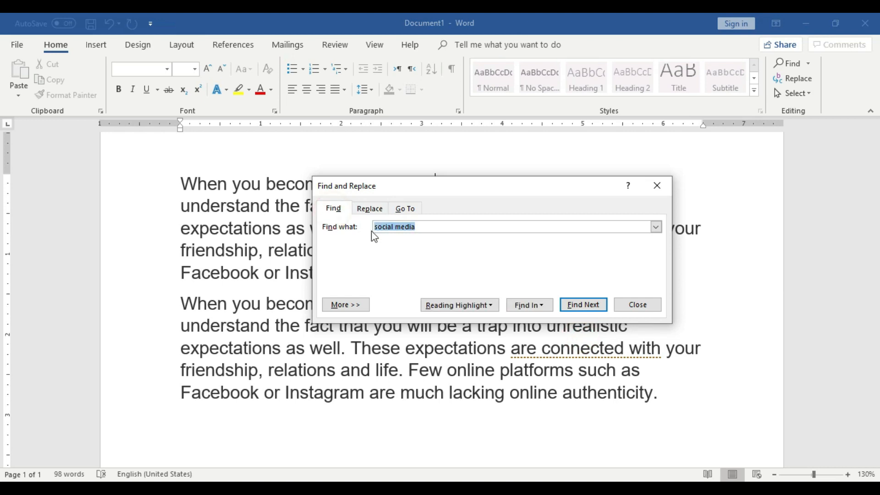
left_click(637, 304)
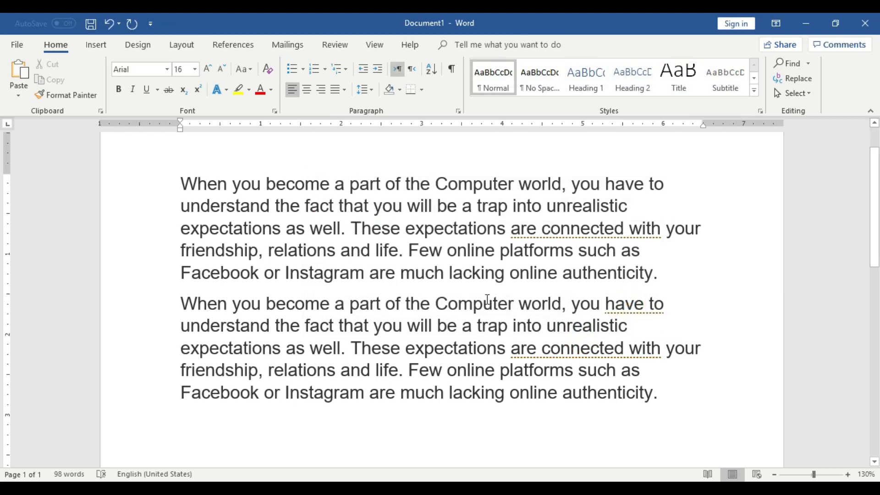
Reopen Find and Replace, search for "computer", and apply reading highlight to all matches, keeping the dialog clear of them.
key("ctrl+h")
left_click_drag(438, 34, 446, 225)
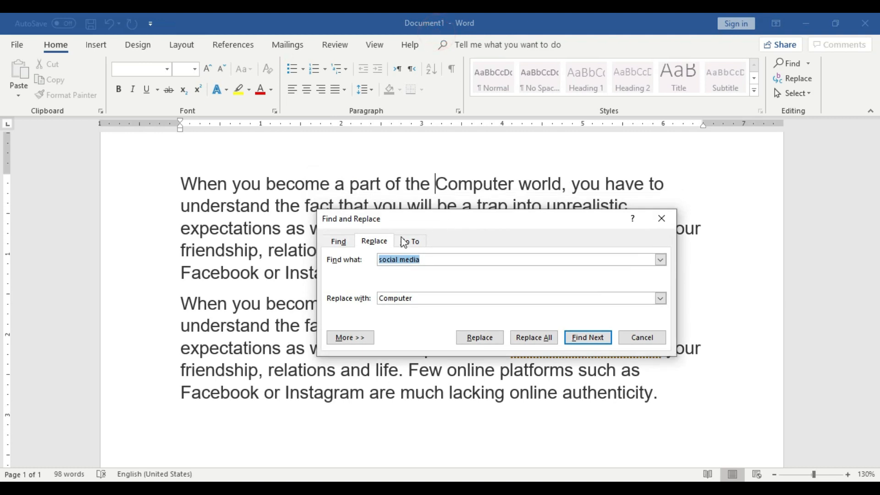
left_click(342, 246)
left_click(438, 260)
double_click(438, 260)
key("BackSpace")
type("computer")
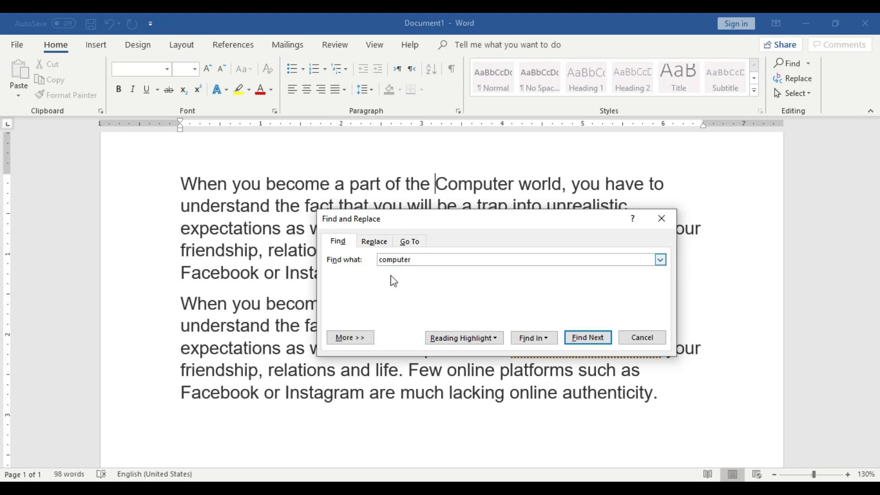
left_click(496, 337)
left_click(485, 353)
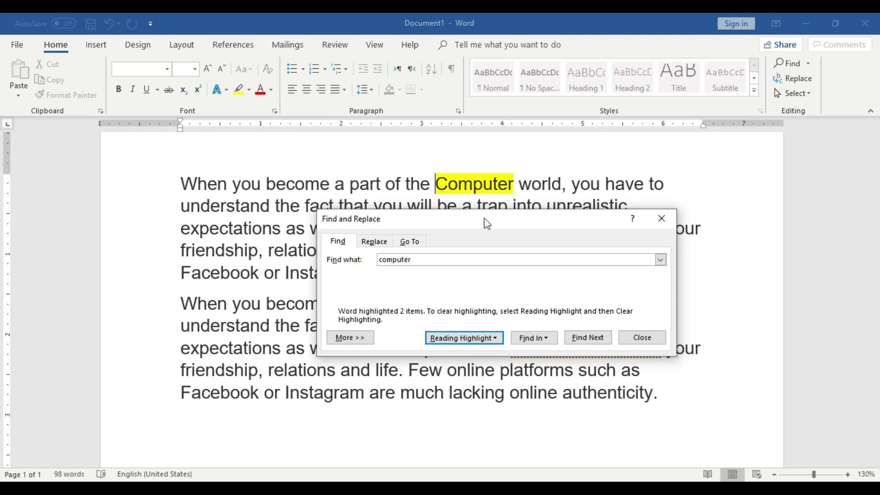
left_click_drag(487, 219, 210, 204)
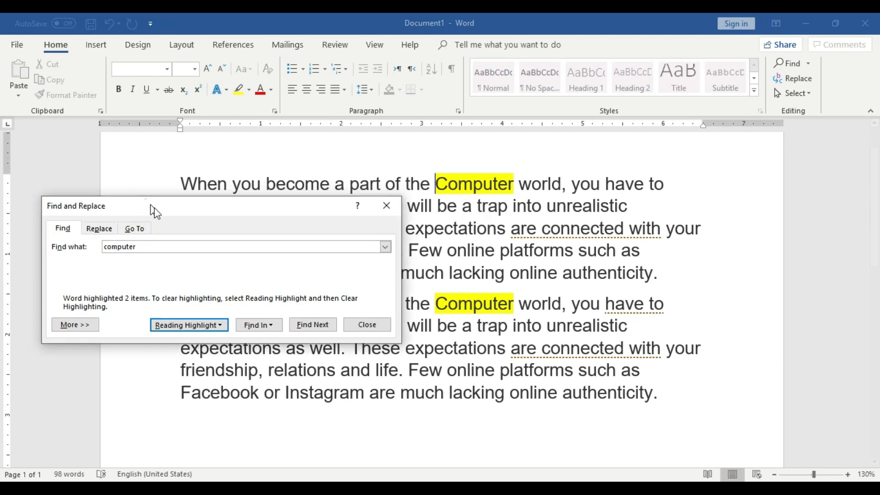
left_click_drag(152, 207, 227, 260)
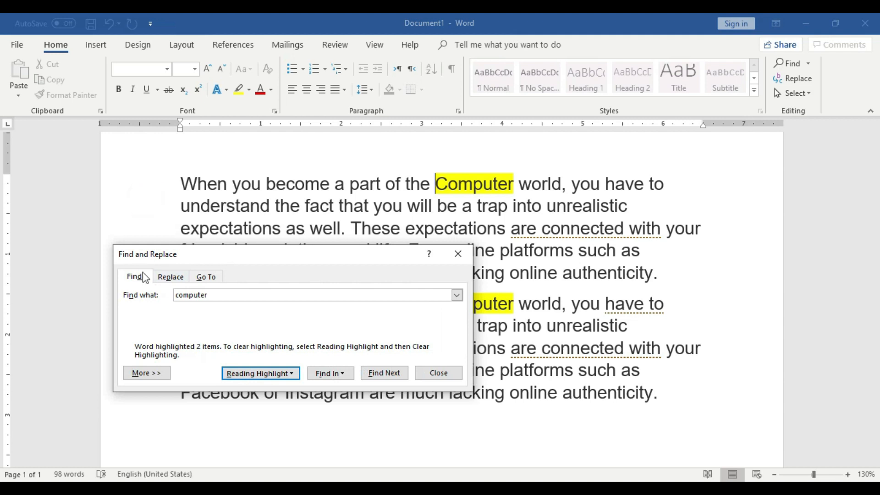
Switch to replacing "computer" and set the replacement text to 2019.
left_click(177, 281)
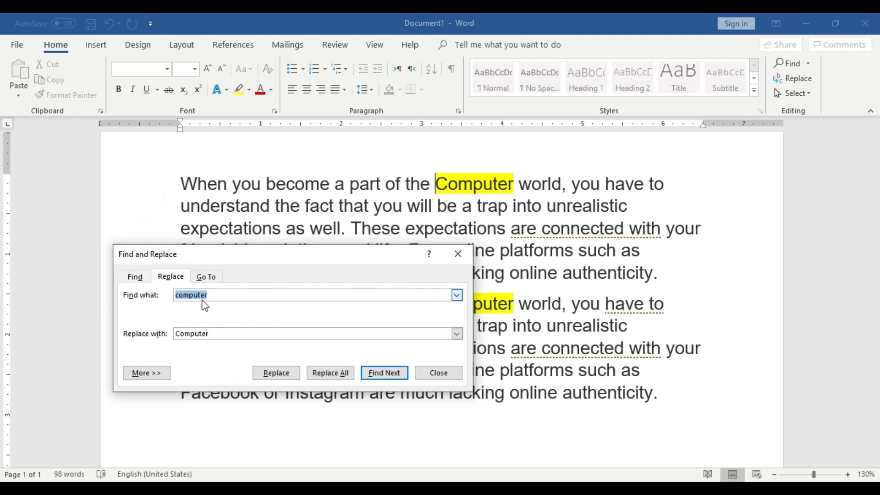
double_click(225, 333)
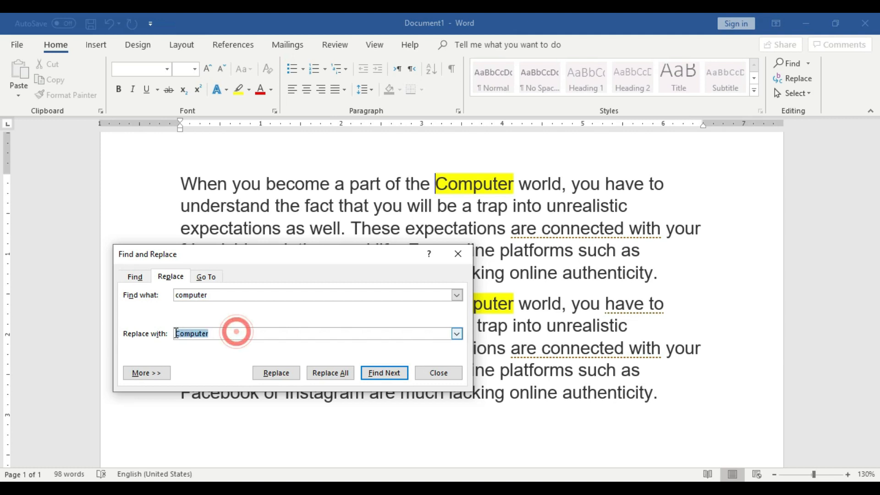
key("BackSpace")
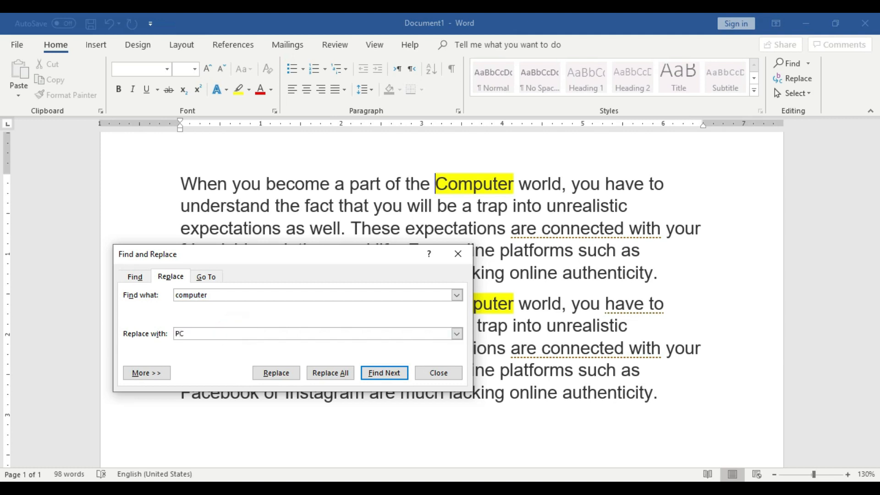
key("BackSpace")
key("BackSpace")
left_click_drag(292, 254, 214, 163)
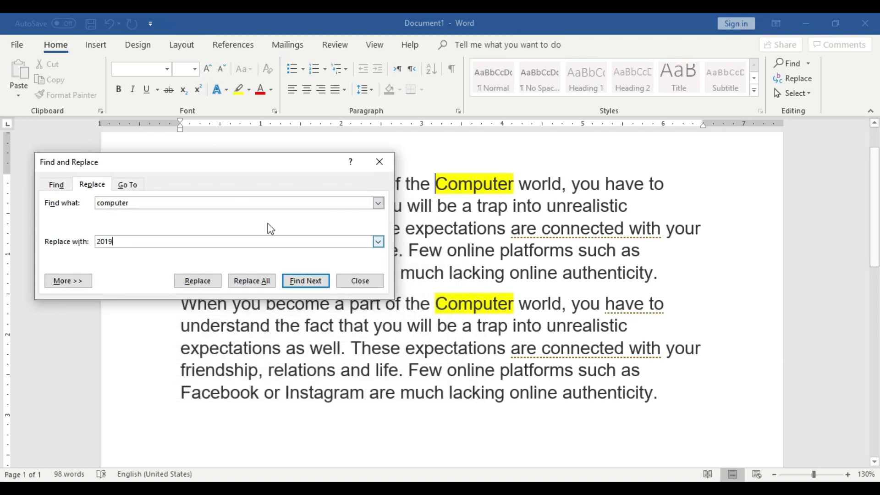
Step through each match of "computer" to the end of the document and dismiss the search message.
left_click(320, 287)
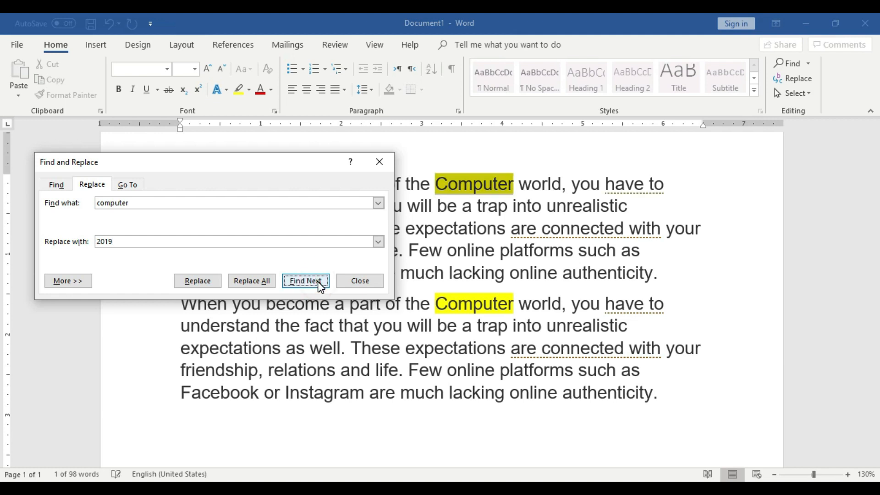
left_click(319, 286)
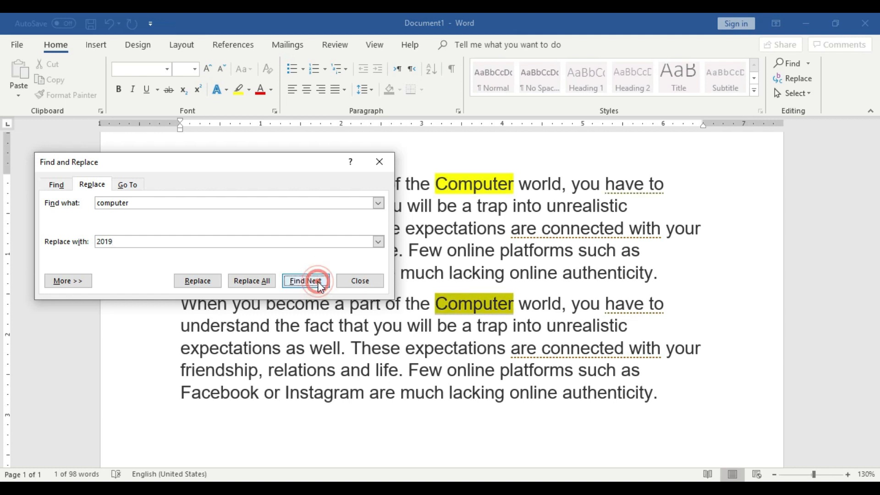
left_click(319, 287)
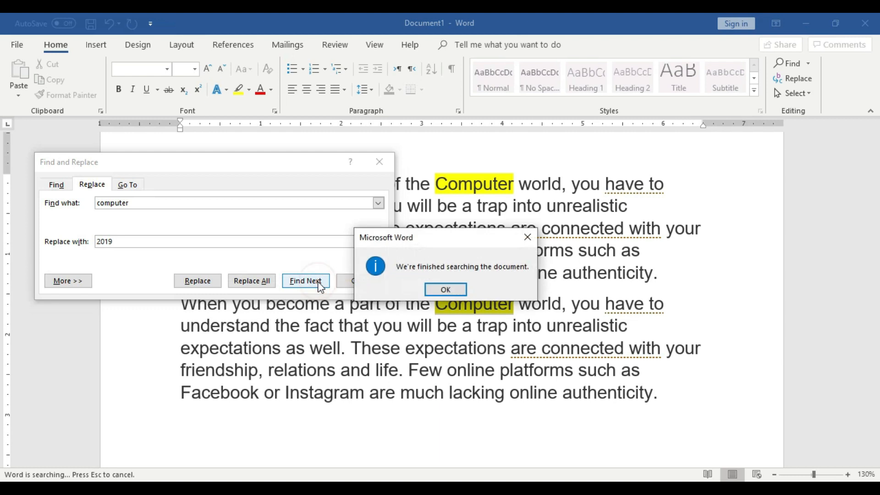
left_click(437, 290)
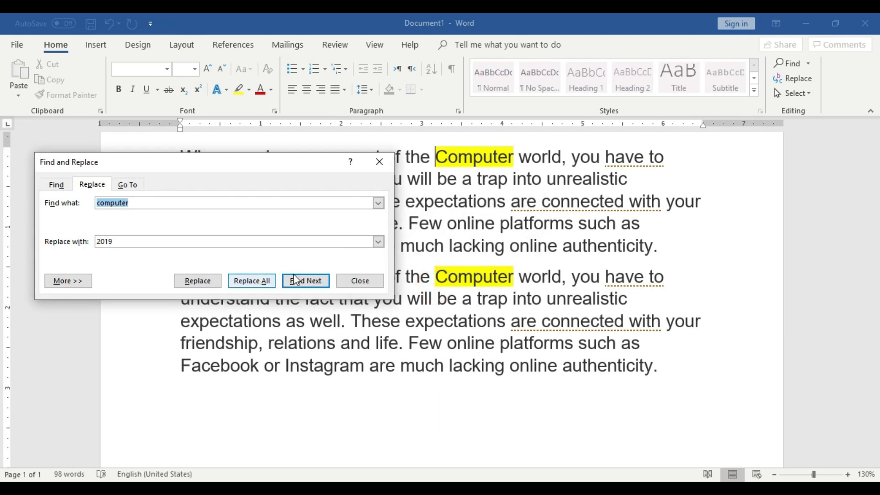
left_click(191, 204)
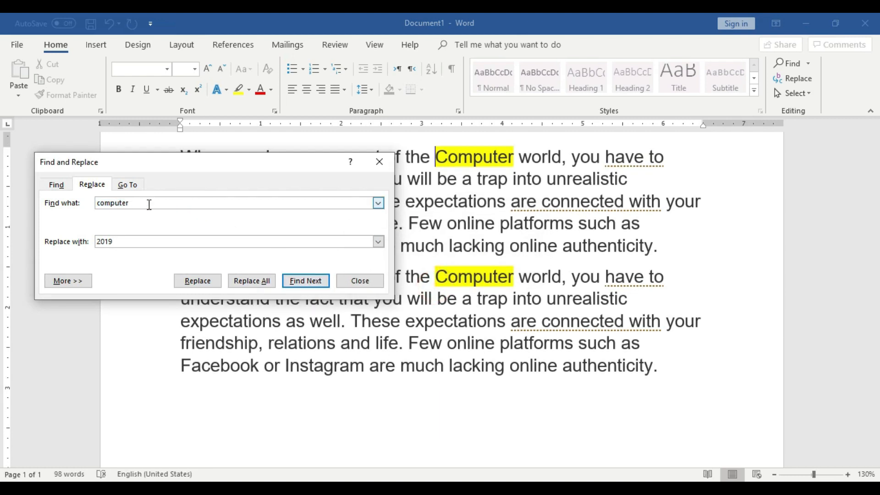
Cycle through the matches of "computer" once more and close the end-of-search message.
left_click(316, 282)
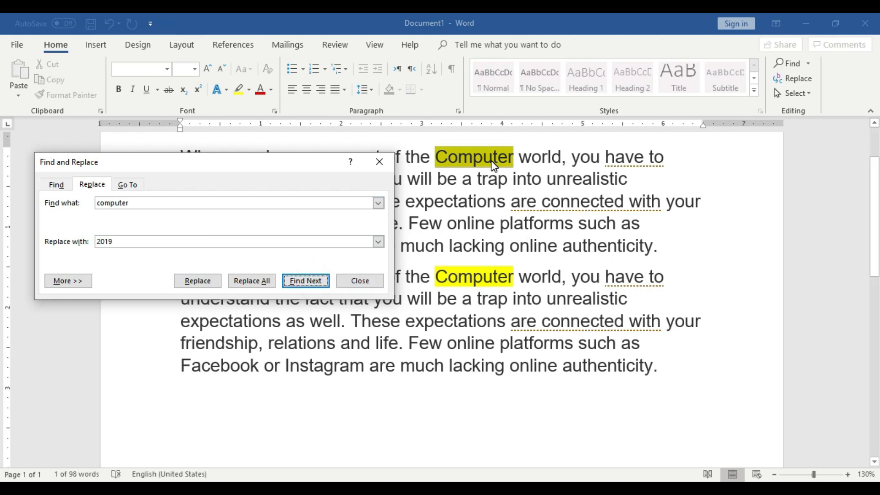
left_click(310, 282)
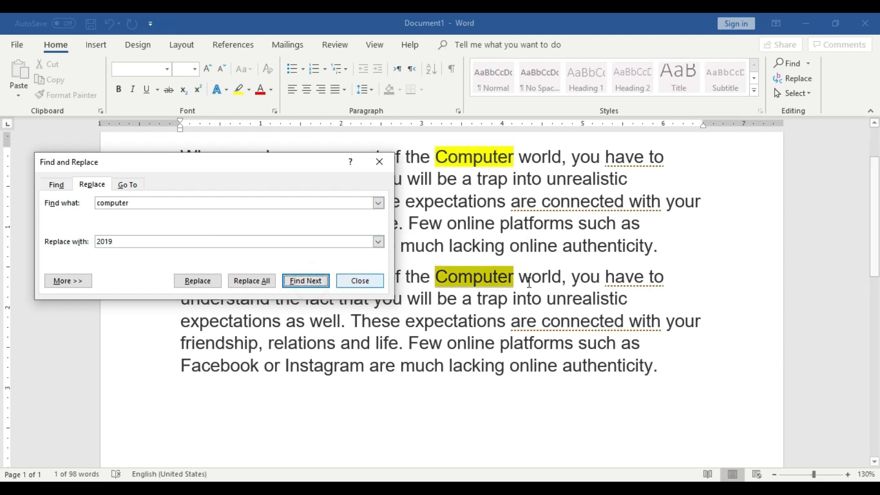
left_click(316, 280)
left_click(462, 291)
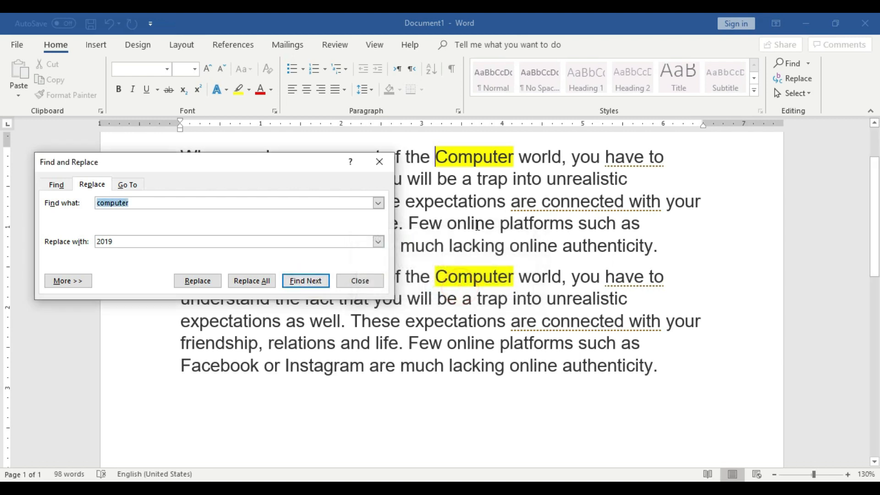
Find "computer" and replace it with 2019 in both paragraphs one match at a time, and close Find and Replace.
left_click(166, 204)
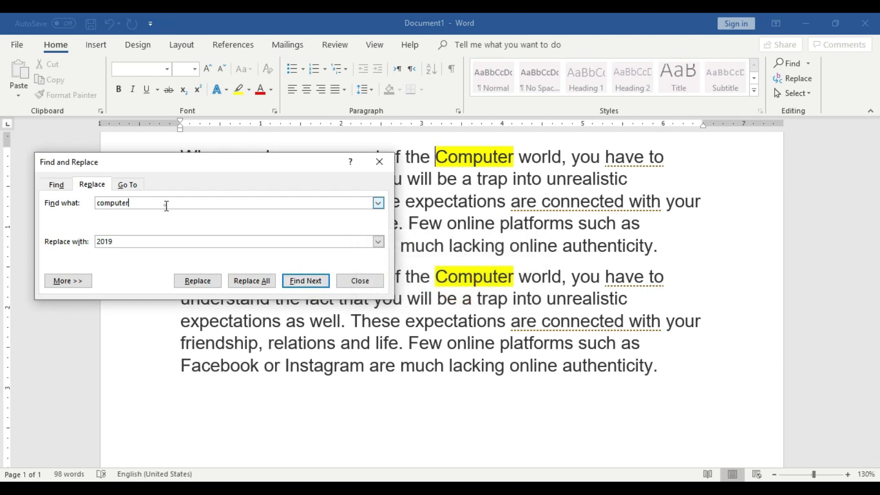
left_click(187, 206)
left_click(317, 281)
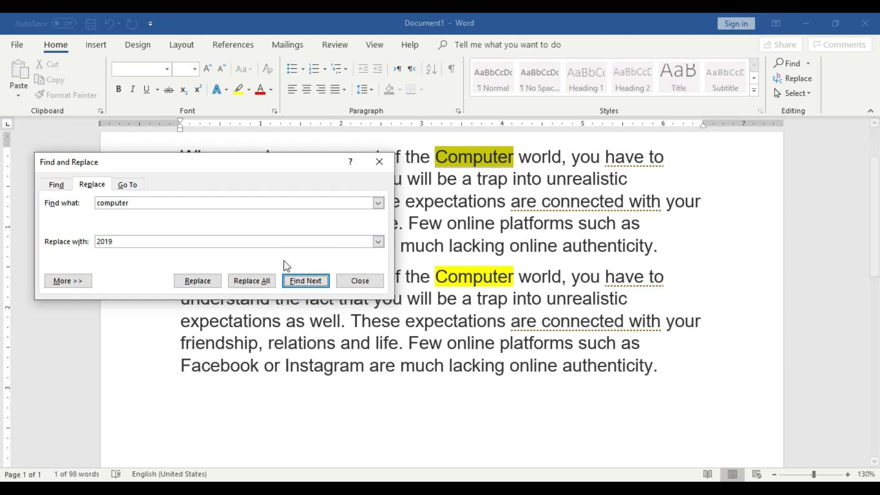
left_click(198, 281)
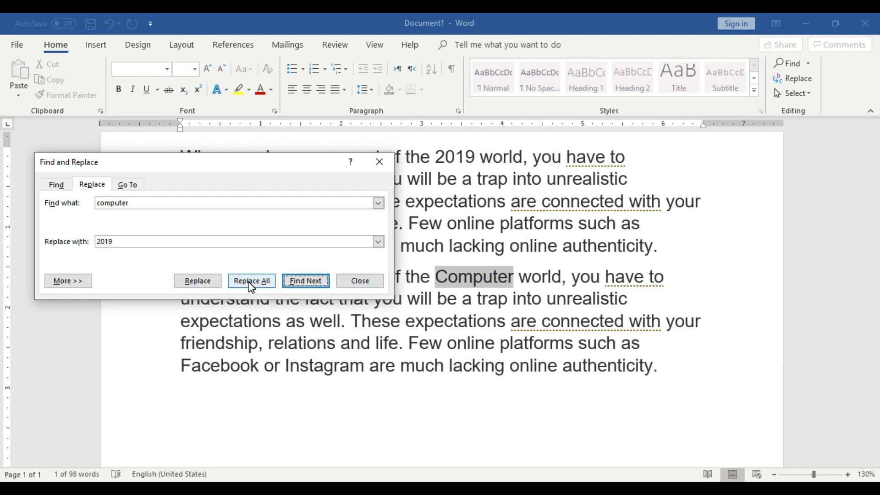
left_click(207, 281)
left_click(446, 288)
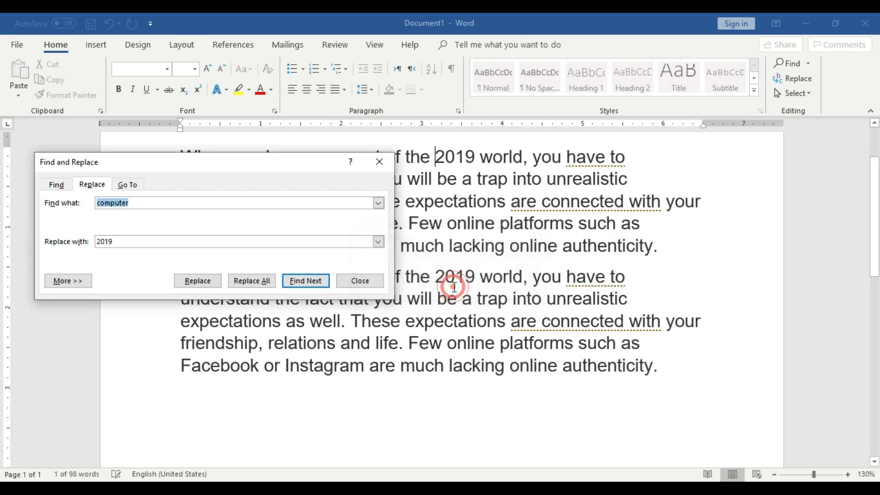
left_click(367, 281)
Copy the second paragraph and paste it on a new line below as a third paragraph.
left_click_drag(660, 365, 143, 288)
key("ctrl+c")
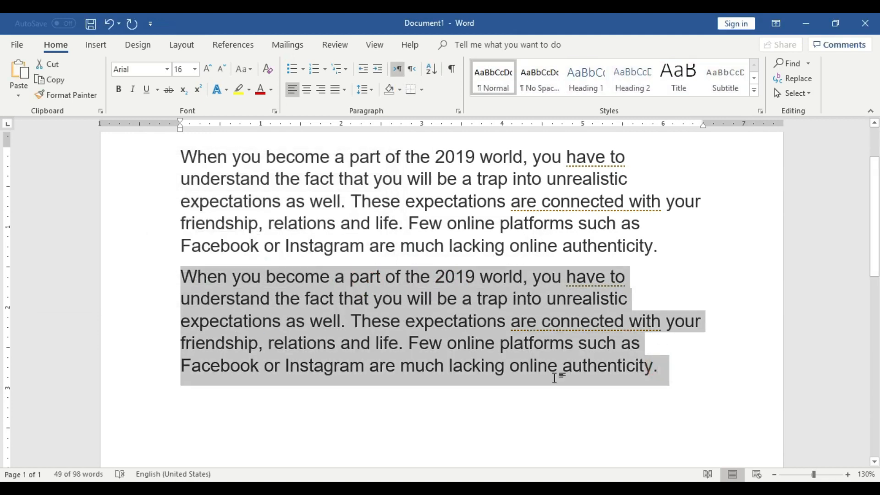
scroll(691, 285, "down", 2)
left_click(672, 289)
key("Return")
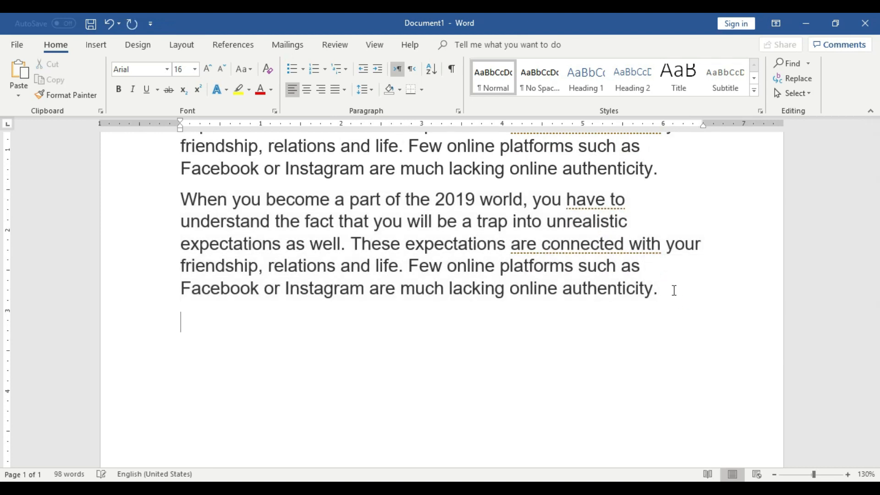
key("ctrl+v")
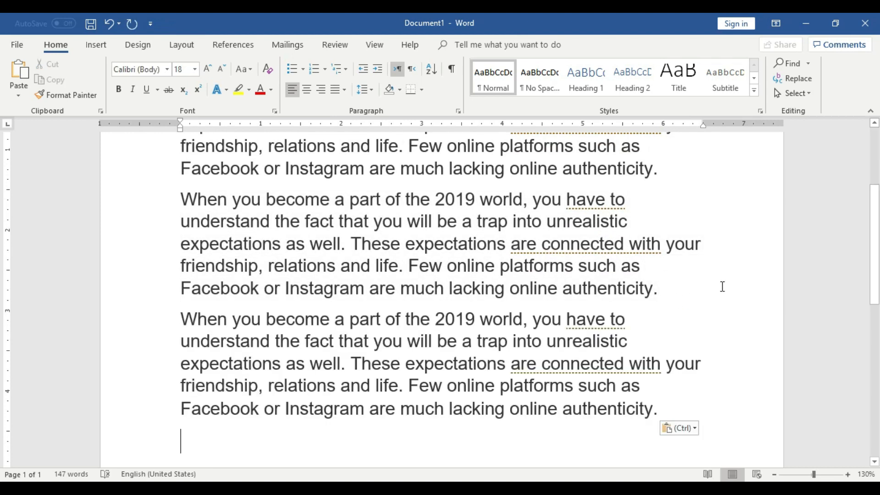
scroll(723, 286, "up", 2)
left_click_drag(876, 191, 878, 187)
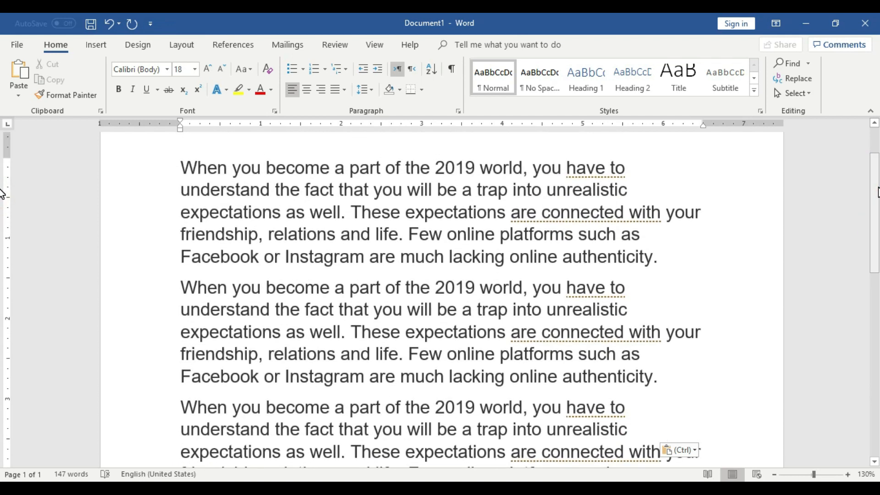
key("ctrl+h")
left_click_drag(290, 165, 474, 275)
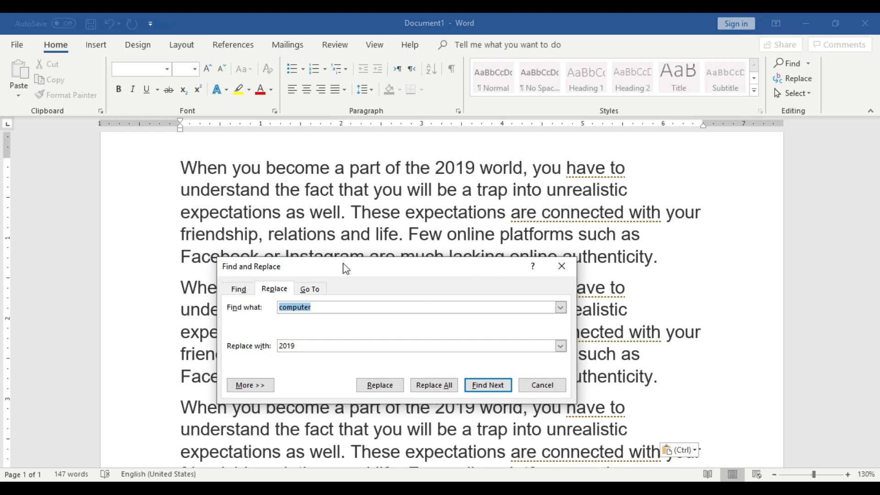
left_click(559, 389)
Open Find and Replace, search for 2019, and apply reading highlight to all its matches in the three paragraphs.
left_click(51, 45)
left_click(807, 79)
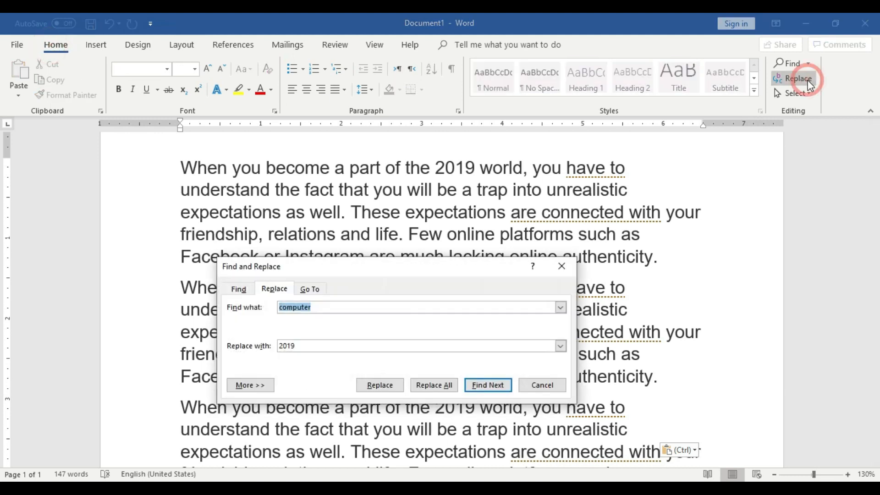
left_click_drag(393, 270, 265, 209)
left_click(379, 308)
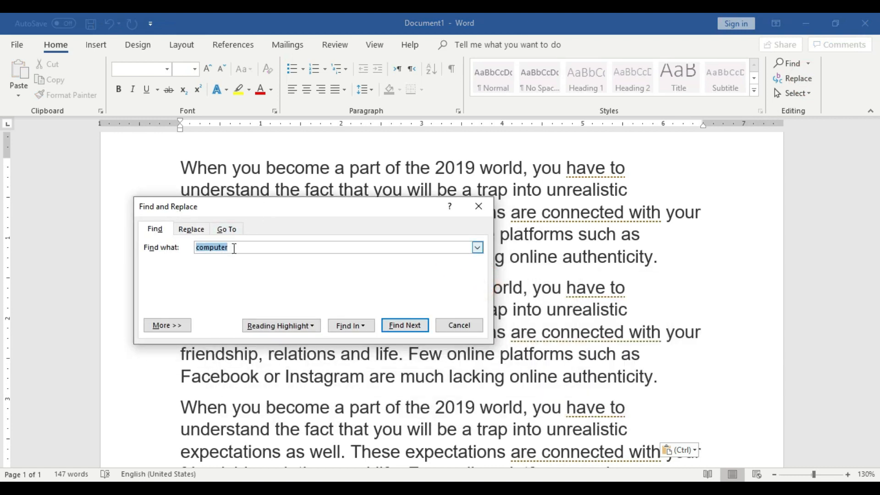
key("BackSpace")
type("2019")
left_click_drag(305, 213, 179, 236)
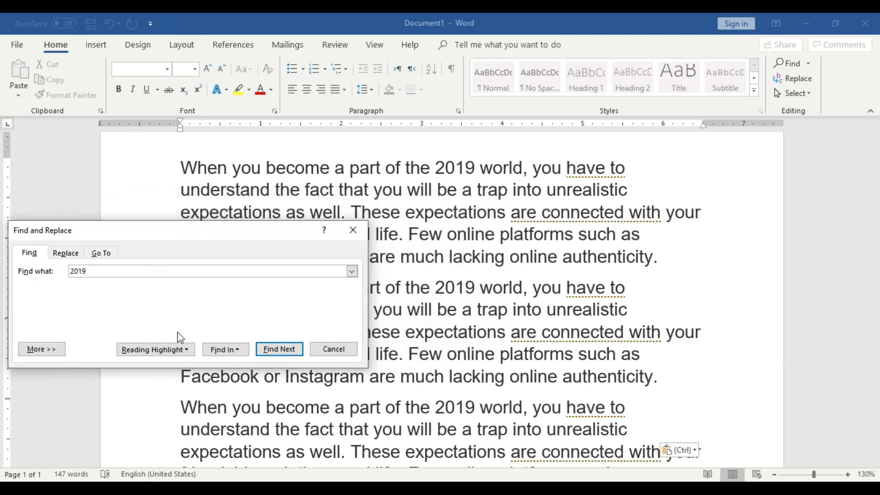
left_click(182, 352)
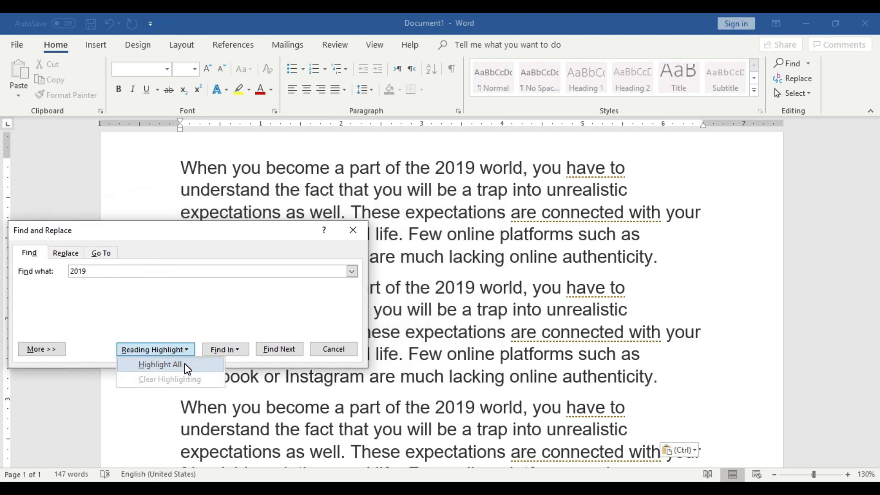
left_click(186, 367)
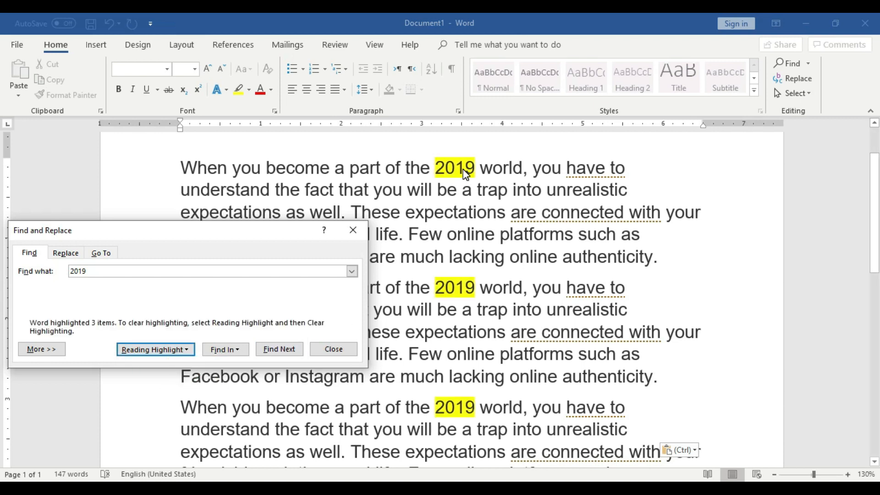
left_click(464, 410)
scroll(461, 405, "down", 3)
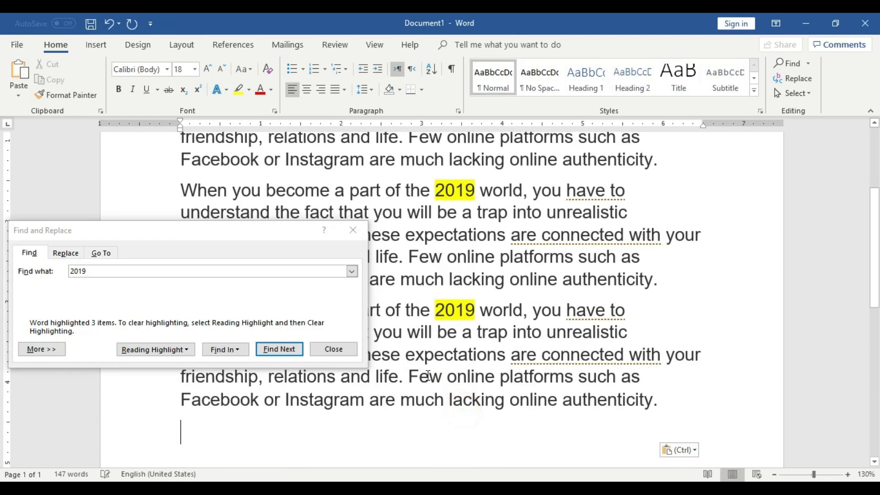
scroll(413, 385, "up", 2)
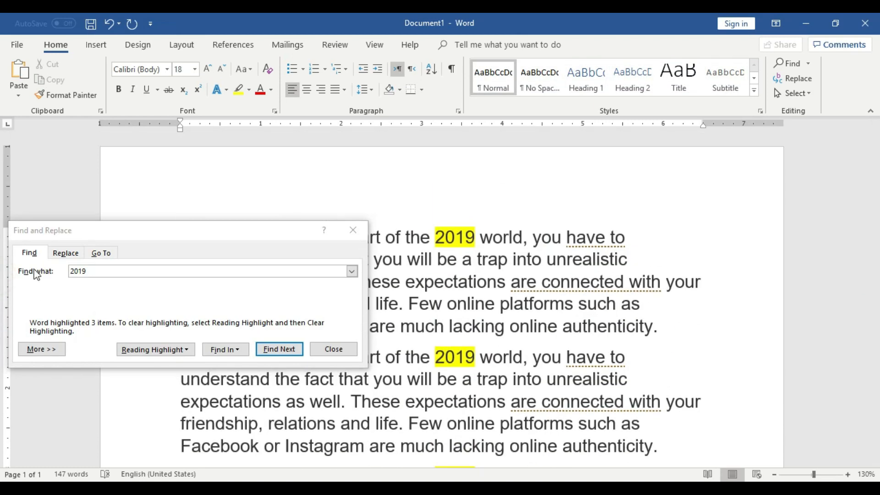
Switch to replacing, re-enter 2019 as the search text, and find its first match.
left_click(65, 253)
left_click(107, 271)
key("BackSpace")
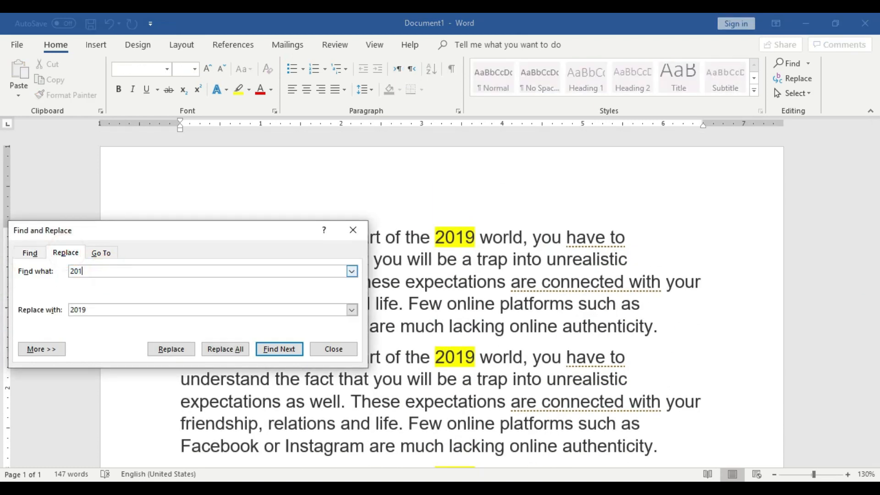
key("BackSpace")
key("BackSpace")
key("BackSpace")
type("201")
left_click(114, 273)
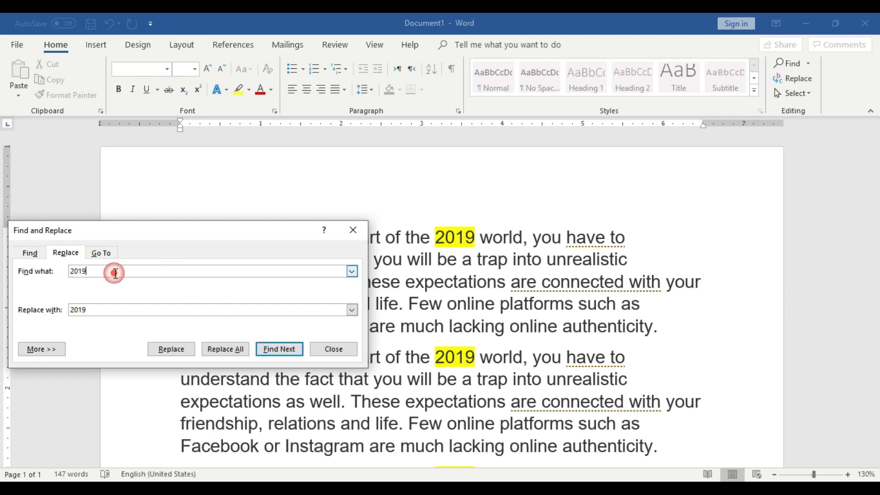
left_click(283, 350)
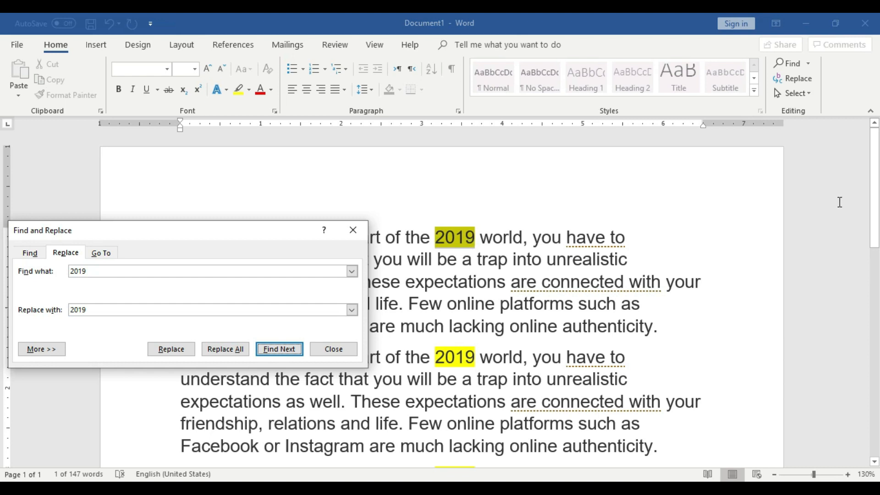
mouse_move(875, 180)
left_mouse_down()
mouse_move(876, 223)
mouse_move(875, 181)
left_mouse_up()
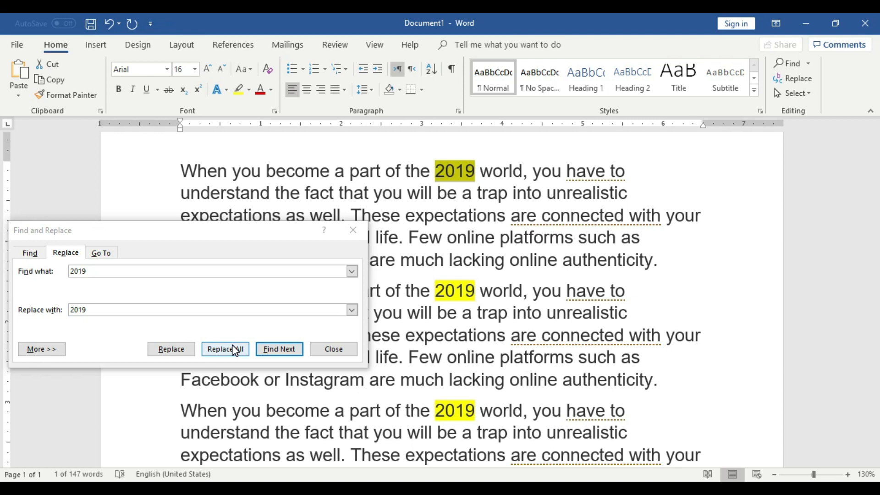
Set the replacement text to 2025, replace all occurrences of 2019, and dismiss the message.
left_click(108, 308)
left_click(107, 309)
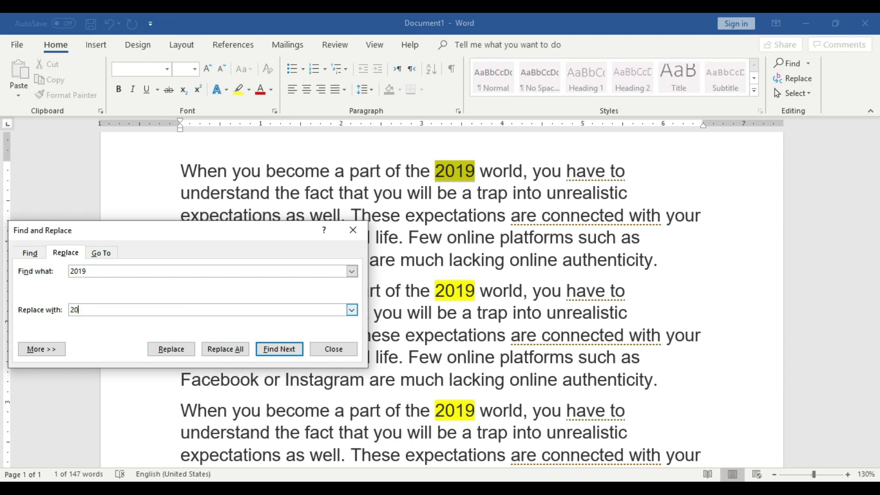
left_click(229, 352)
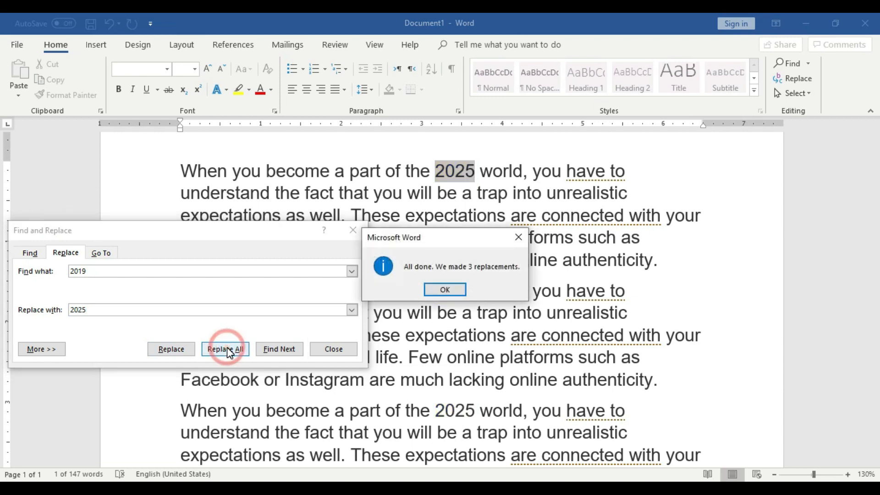
left_click(457, 290)
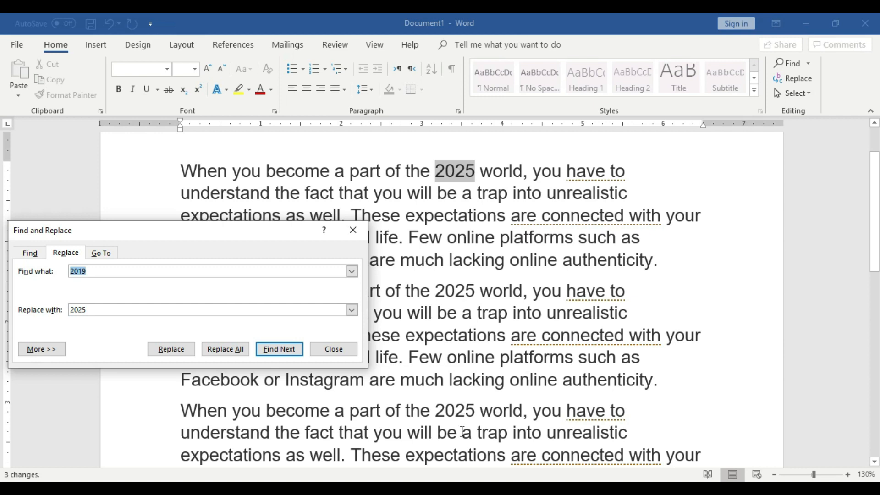
Set the search text to 2025 and the replacement text to 2020.
left_click(117, 271)
key("BackSpace")
type("201")
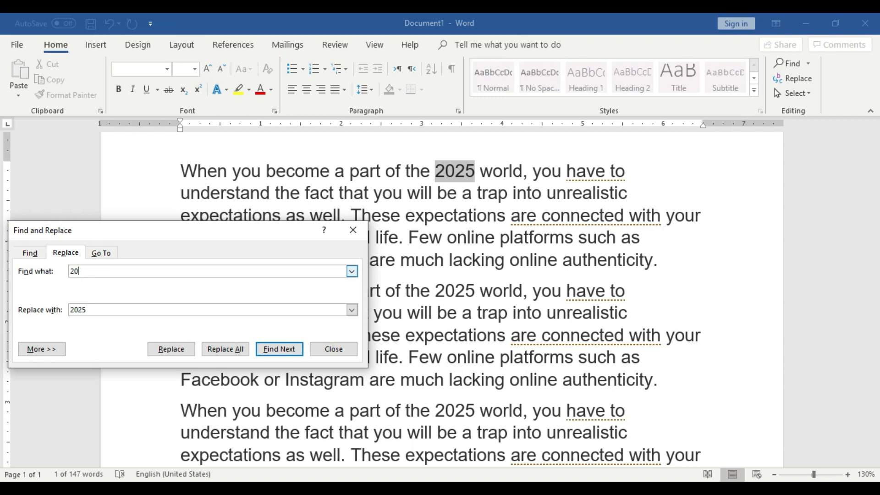
key("BackSpace")
left_click(110, 309)
key("BackSpace")
left_click_drag(163, 238, 177, 248)
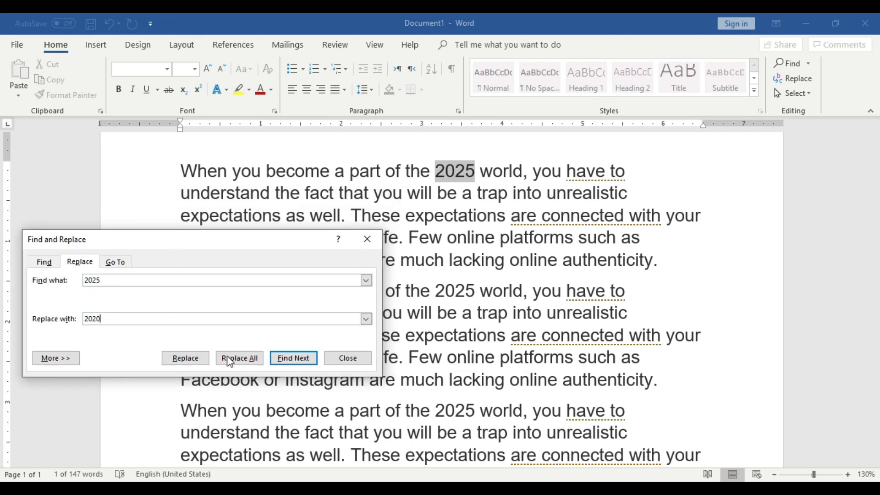
Step through the matches of 2025, continue the search from the beginning, and move the dialog clear of the first match.
left_click(193, 279)
left_click(300, 361)
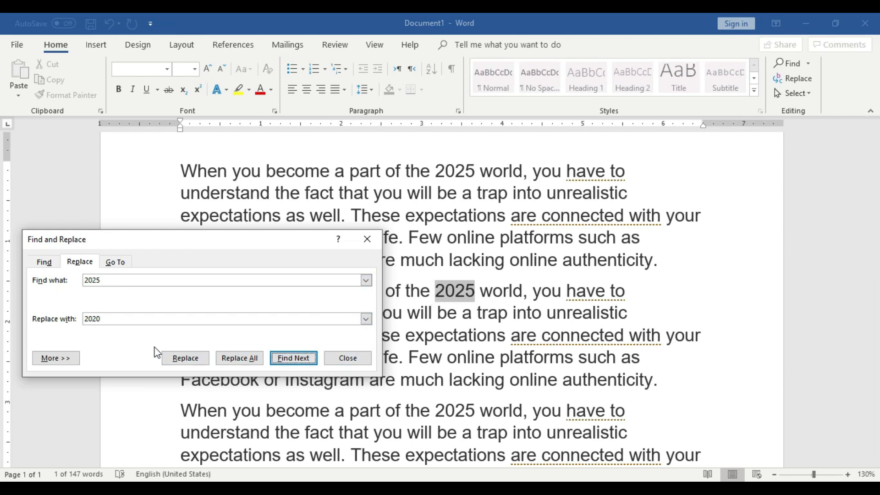
left_click(295, 359)
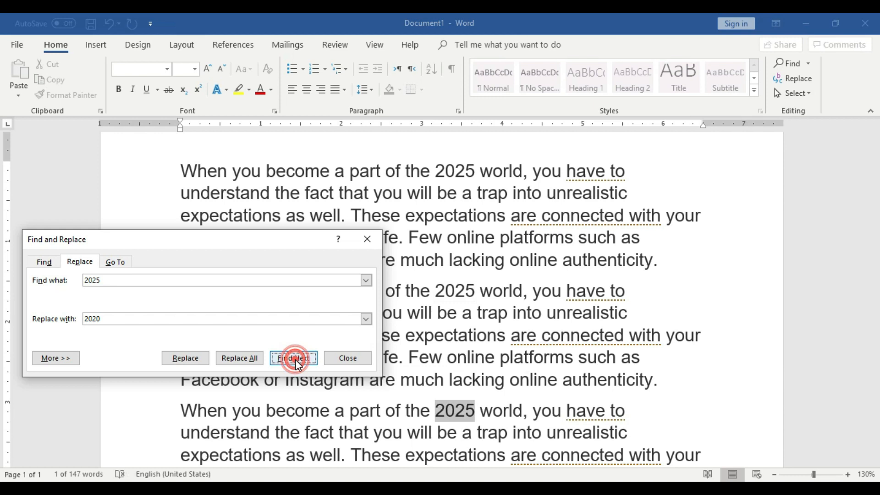
left_click(296, 359)
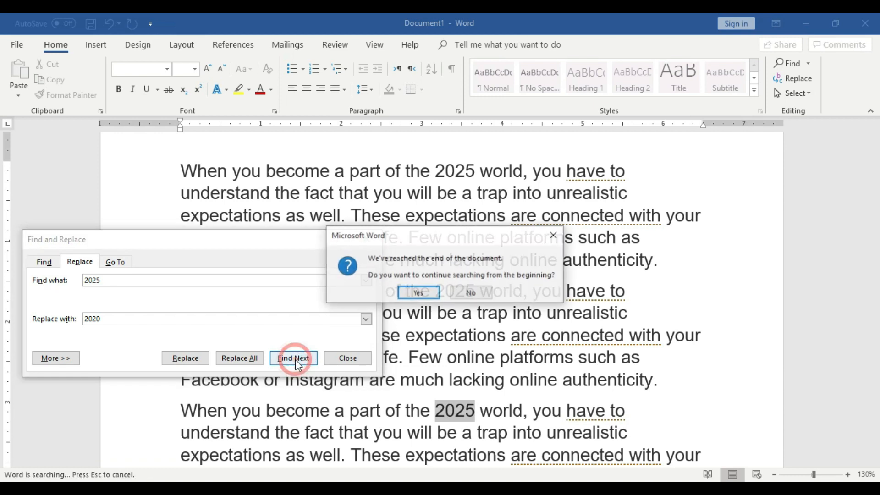
left_click(462, 292)
left_click(304, 357)
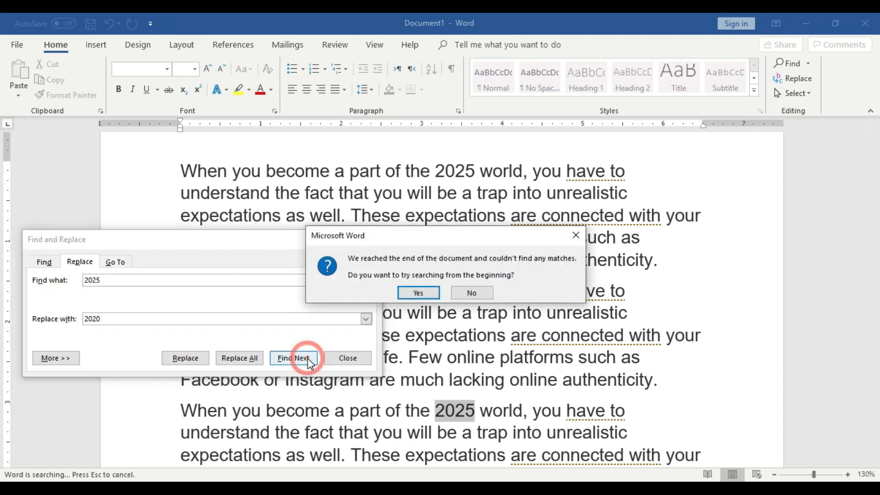
left_click(422, 292)
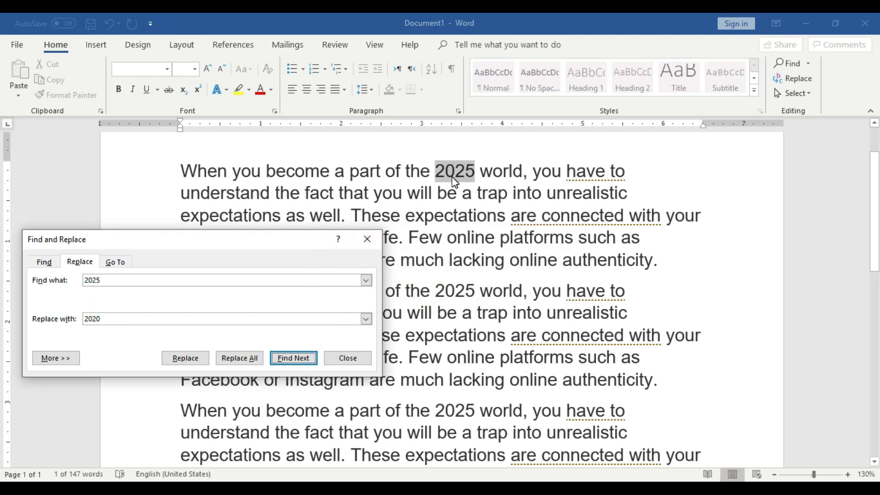
left_click_drag(220, 246, 597, 228)
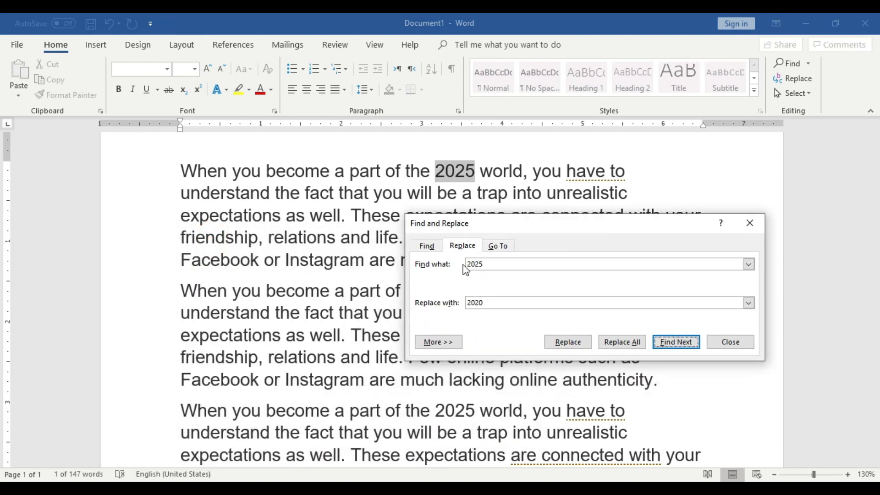
left_click_drag(523, 222, 134, 156)
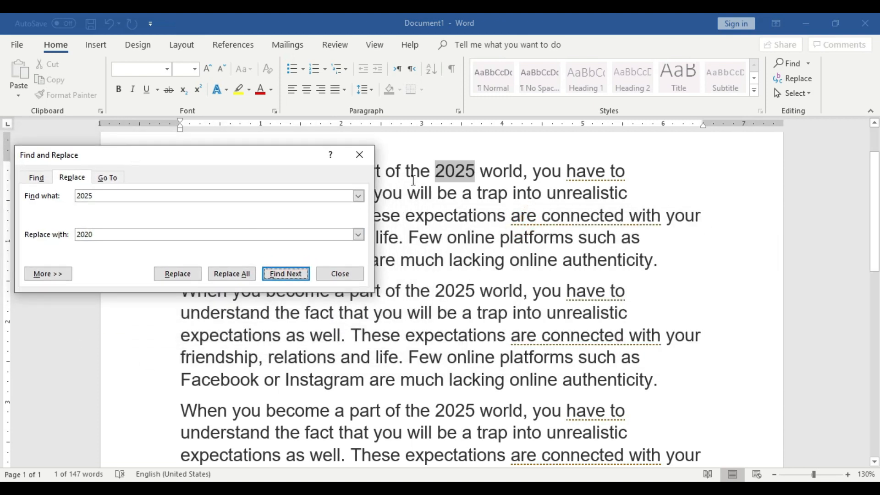
Replace 2025 with 2019 in the first paragraph and with 2020 in the second paragraph, one match at a time.
left_click(123, 234)
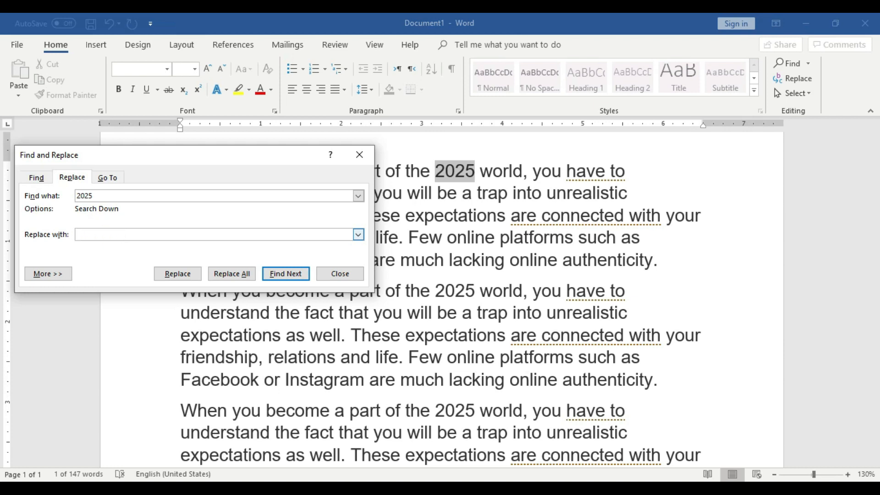
type("2019")
left_click(188, 271)
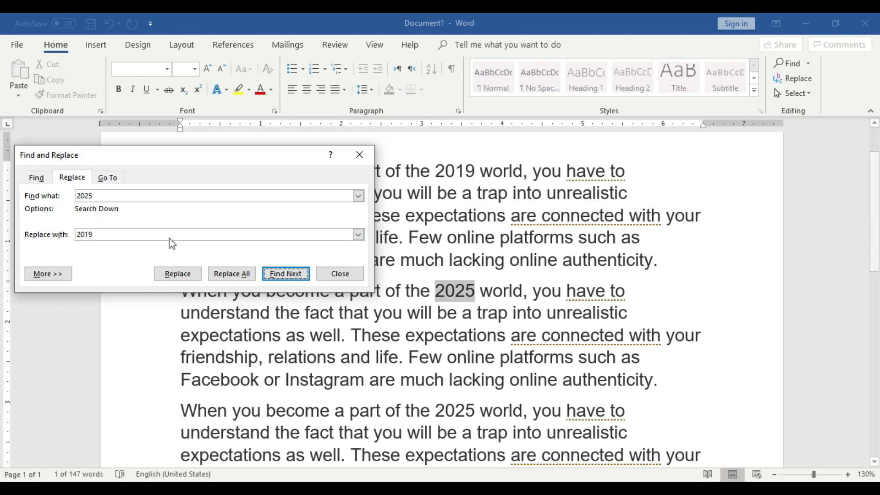
left_click(103, 236)
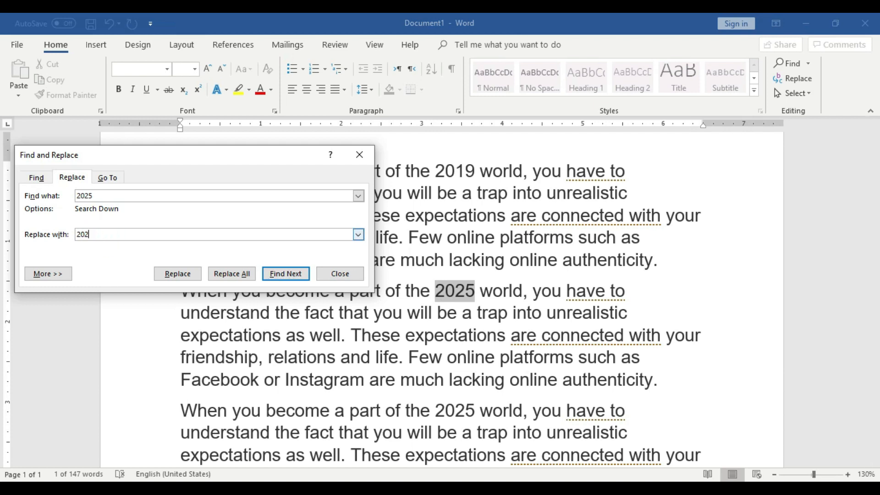
left_click(176, 274)
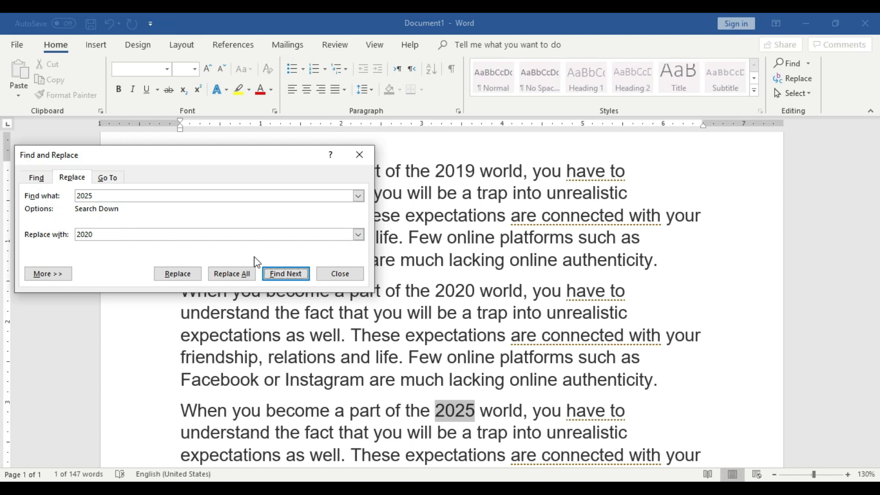
Replace 2025 with 2030 in the third paragraph, continue the search from the beginning, and close the Find and Replace dialog.
left_click(284, 274)
left_click(447, 288)
scroll(463, 303, "down", 4)
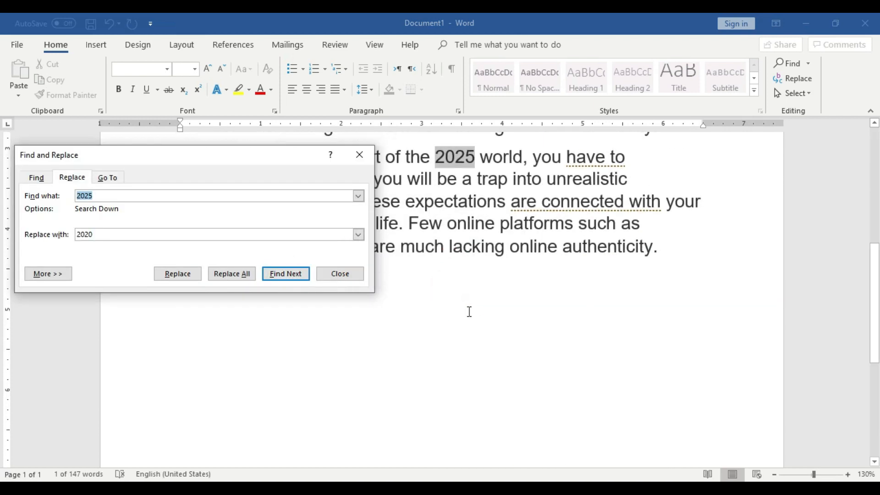
left_click(102, 232)
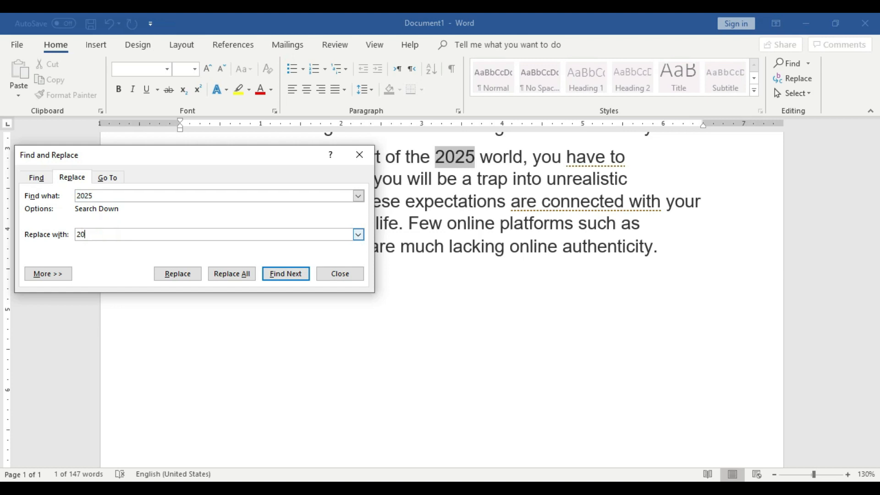
left_click(163, 274)
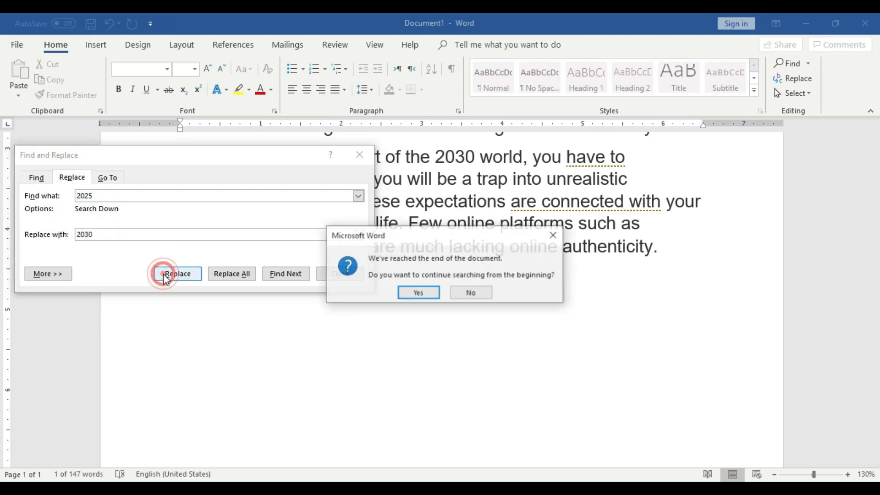
left_click(425, 297)
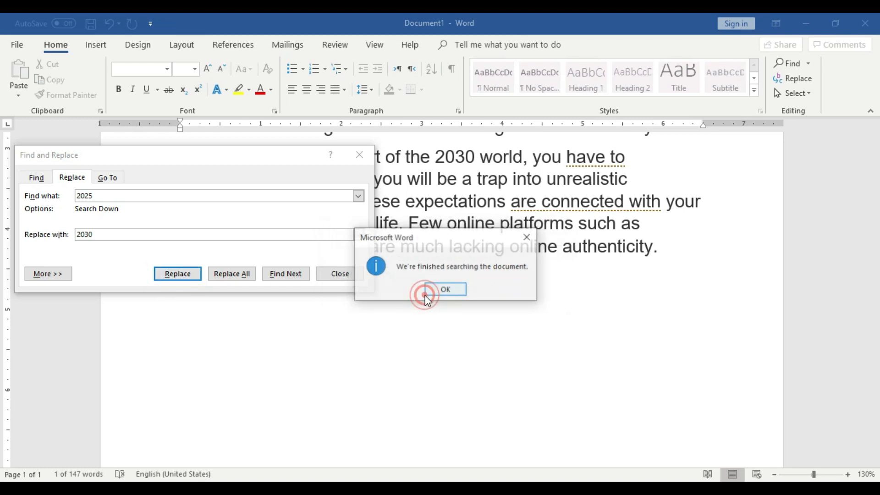
left_click(435, 289)
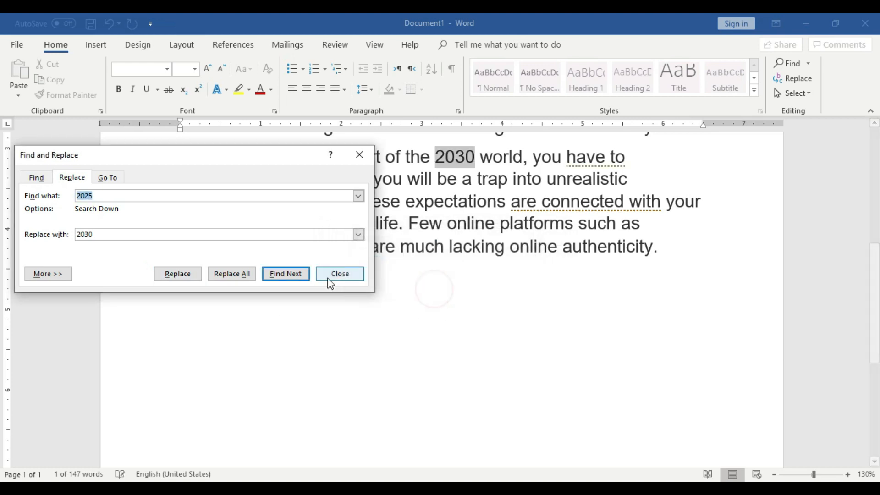
left_click(334, 275)
Check the replaced year in the first line of each of the three paragraphs.
scroll(294, 314, "up", 4)
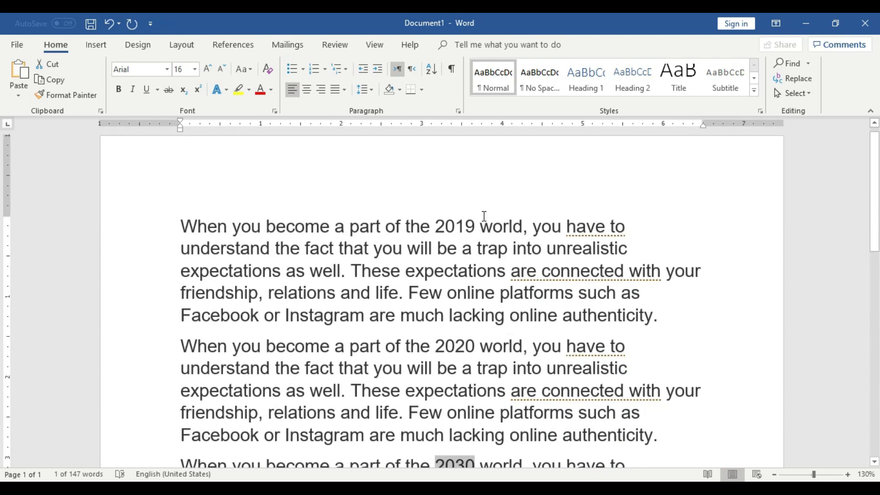
double_click(472, 227)
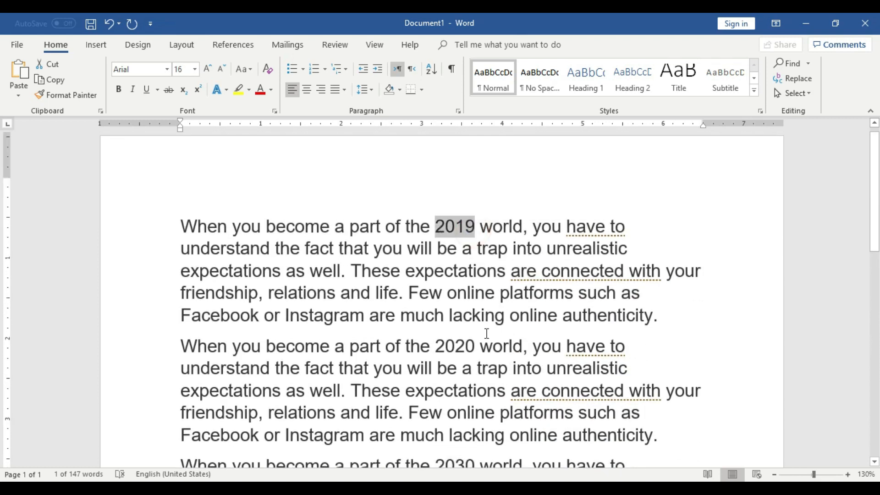
scroll(464, 267, "down", 2)
double_click(464, 267)
scroll(462, 275, "down", 2)
left_click_drag(474, 312, 455, 313)
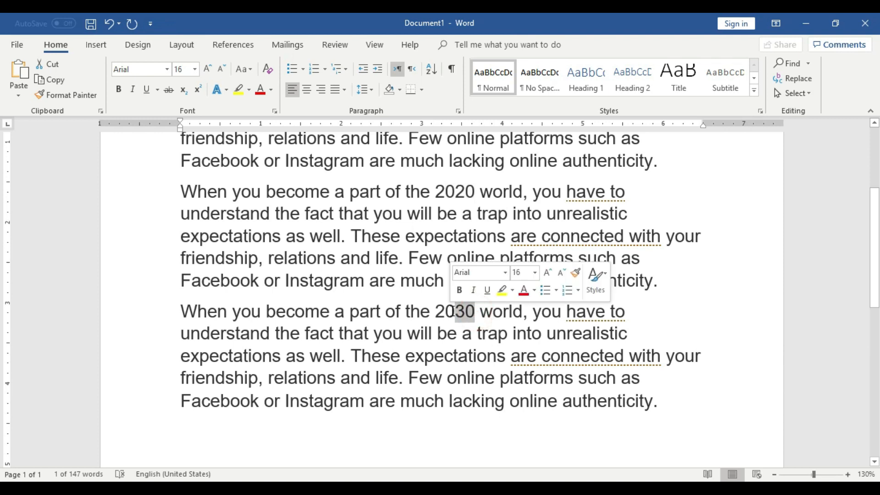
key("ctrl+c")
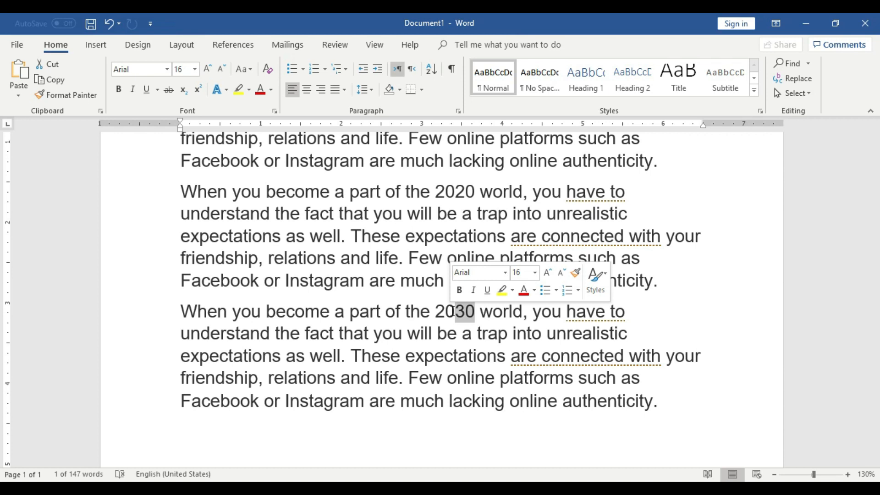
left_click(474, 313)
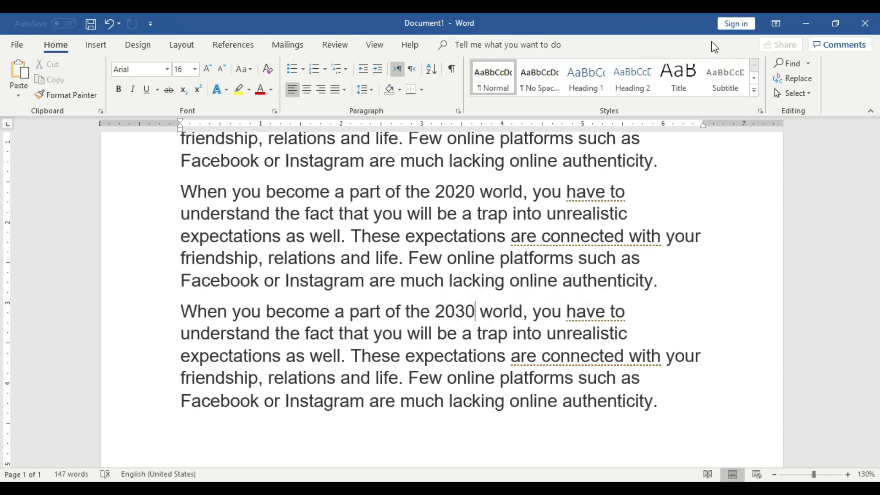
Minimise the document window to show the desktop.
left_click(803, 24)
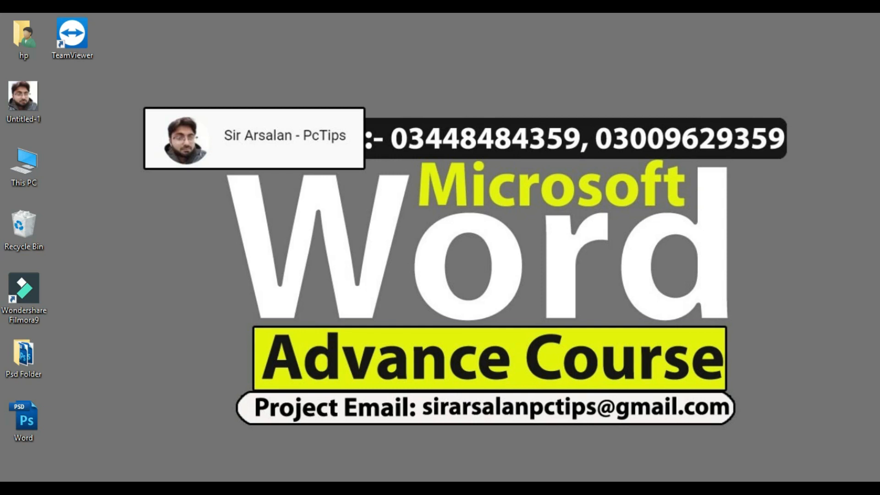
mouse_move(490, 489)
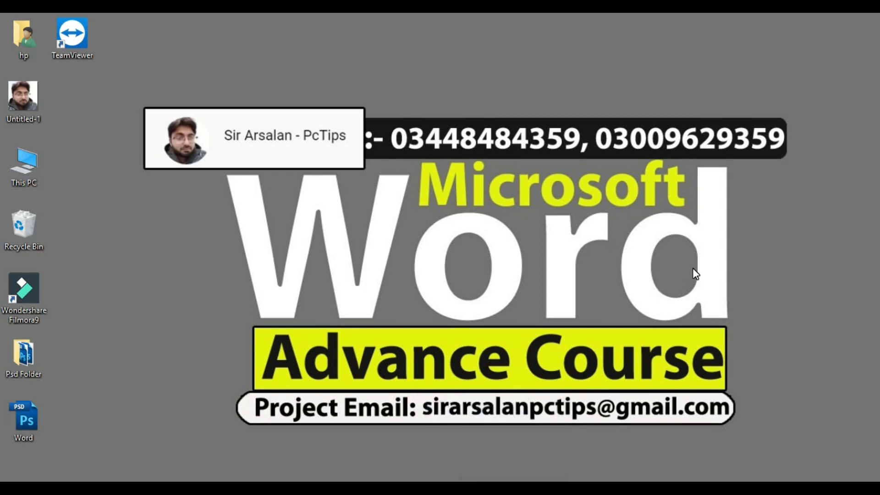